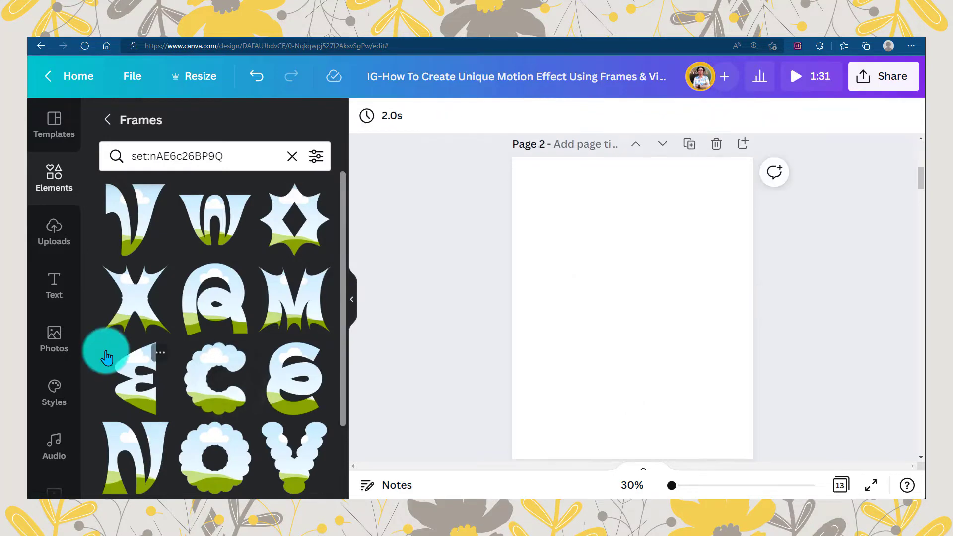
- Add the letter N frame and the letter A frame to page 2, placing them side by side
left_click(133, 452)
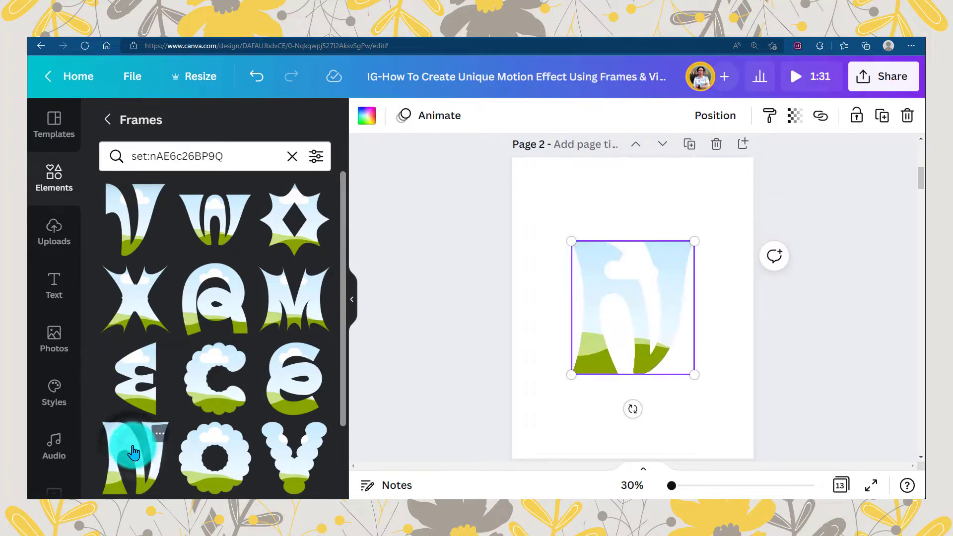
left_click_drag(645, 313, 670, 336)
left_click(202, 289)
left_click(352, 299)
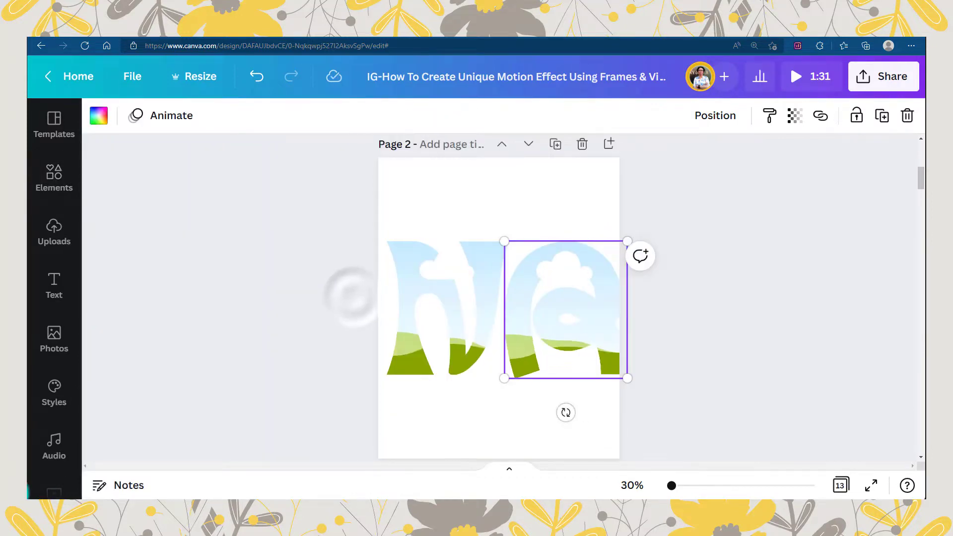
- Scale the N and A frames down together and shift them to the page's left edge
left_click(418, 347, "shift")
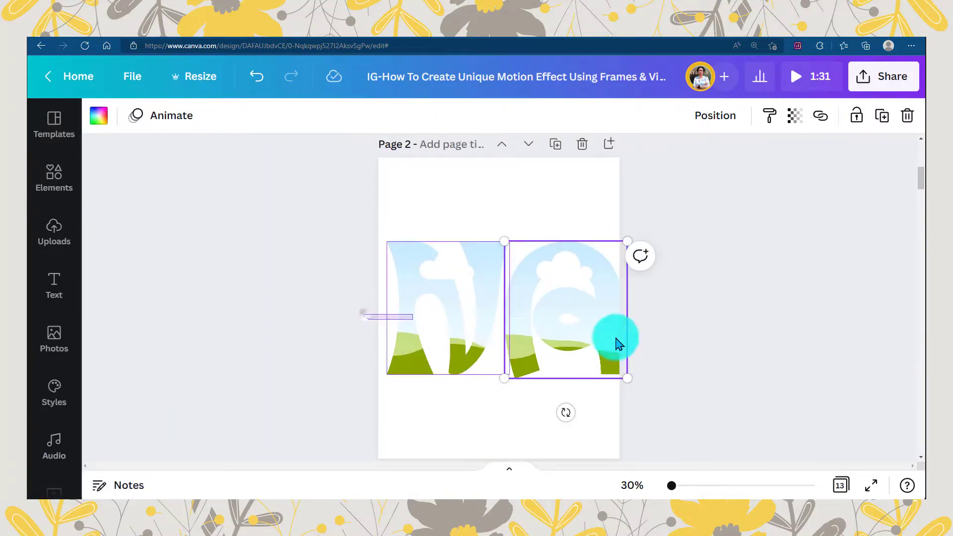
left_click_drag(628, 242, 575, 270)
left_click_drag(520, 314, 513, 291)
left_click(516, 371)
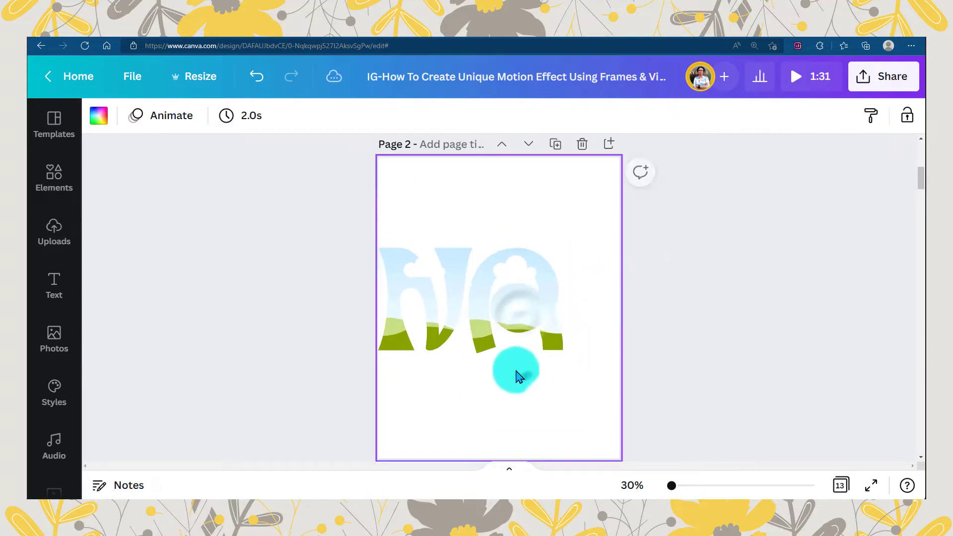
- Duplicate the N frame after the A and scale all three frames together to about 936 × 374
left_click(429, 317)
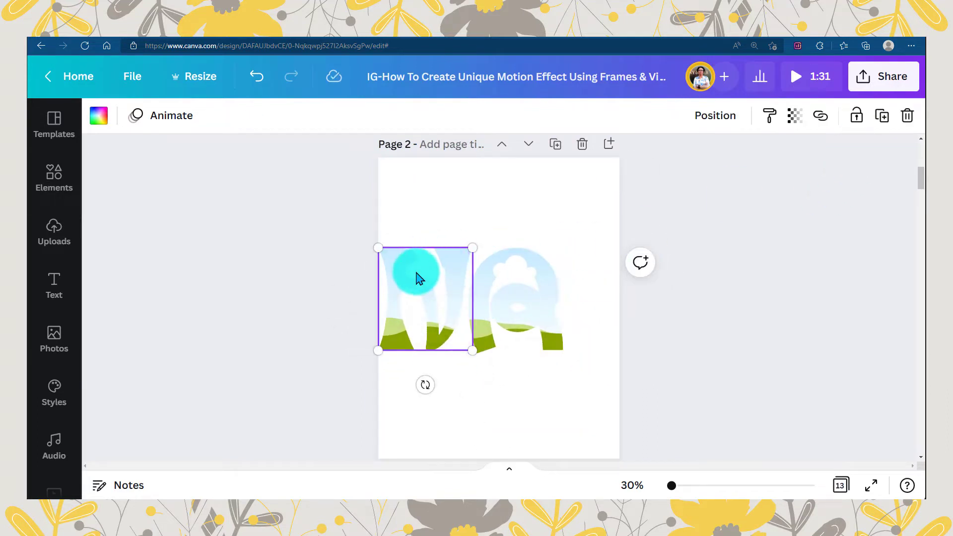
left_click_drag(418, 279, 583, 275)
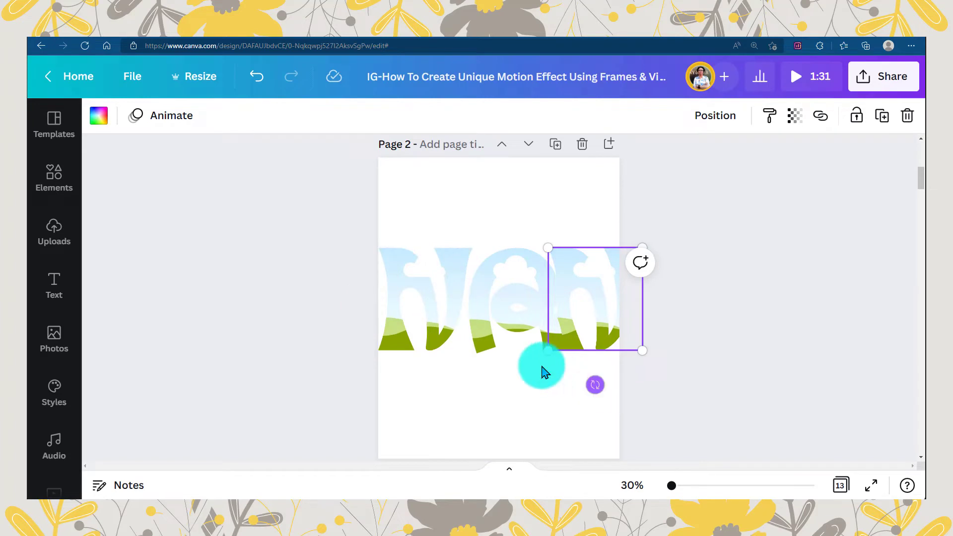
left_click_drag(361, 308, 581, 345)
left_click_drag(642, 351, 597, 315)
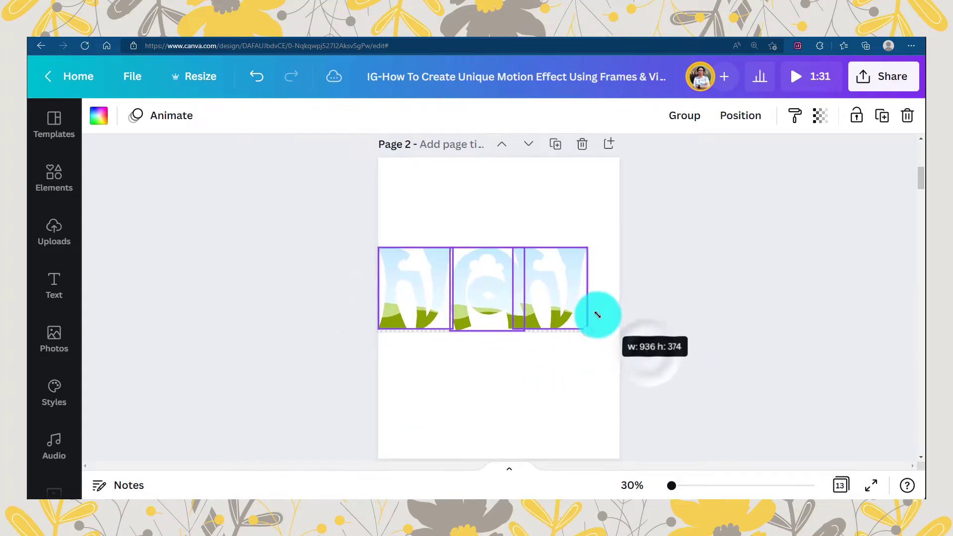
left_click(540, 362)
- Turn the third N sideways so it reads as a Z, and enlarge it to reach the page's right edge
left_click(553, 308)
left_click_drag(547, 362, 586, 295)
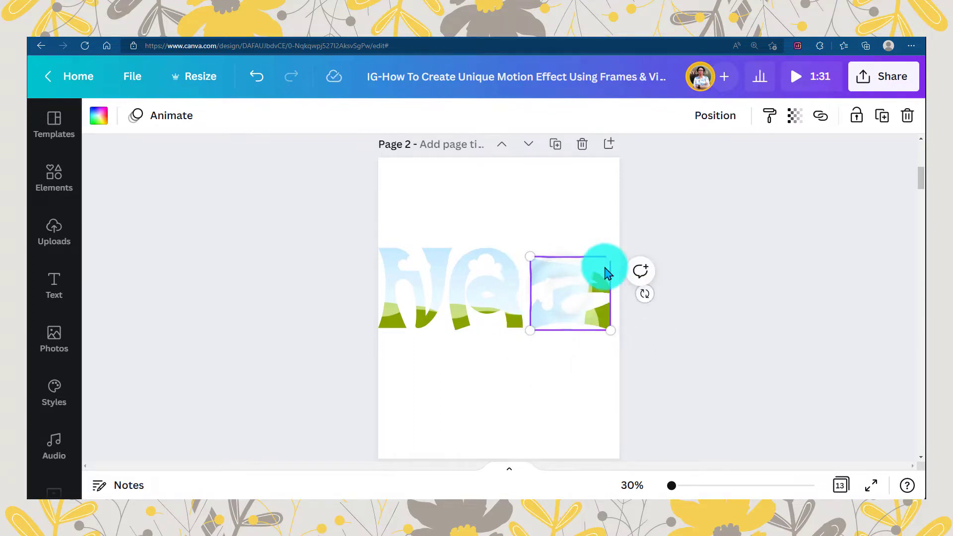
left_click_drag(621, 250, 620, 248)
- Scale the three-letter row down to about 908 × 310 and center it between the page's side margins
left_click_drag(356, 270, 626, 282)
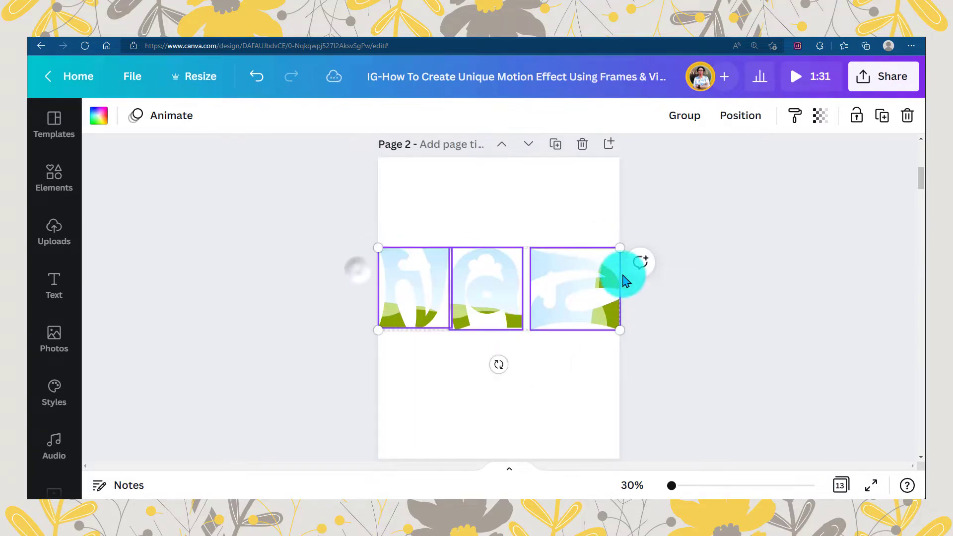
left_click_drag(621, 247, 579, 262)
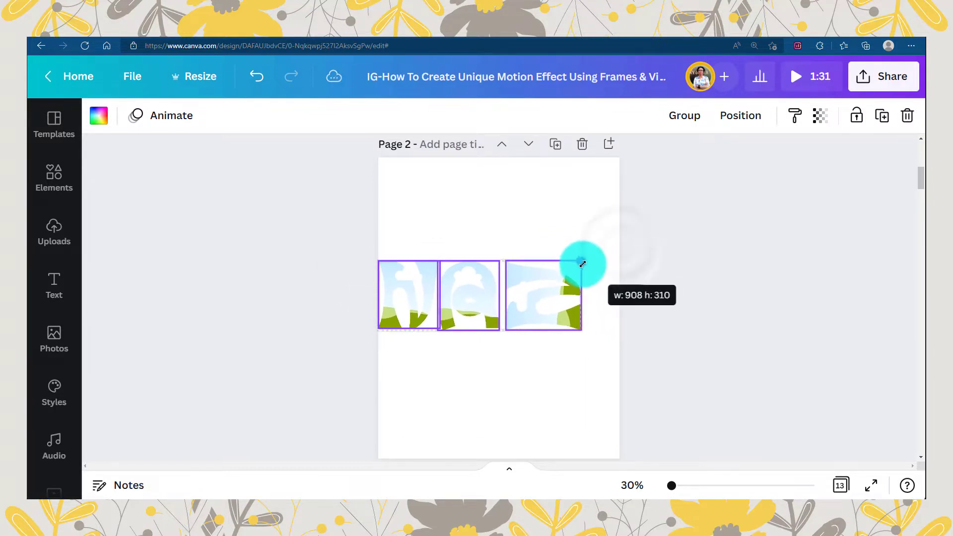
left_click_drag(543, 300, 570, 278)
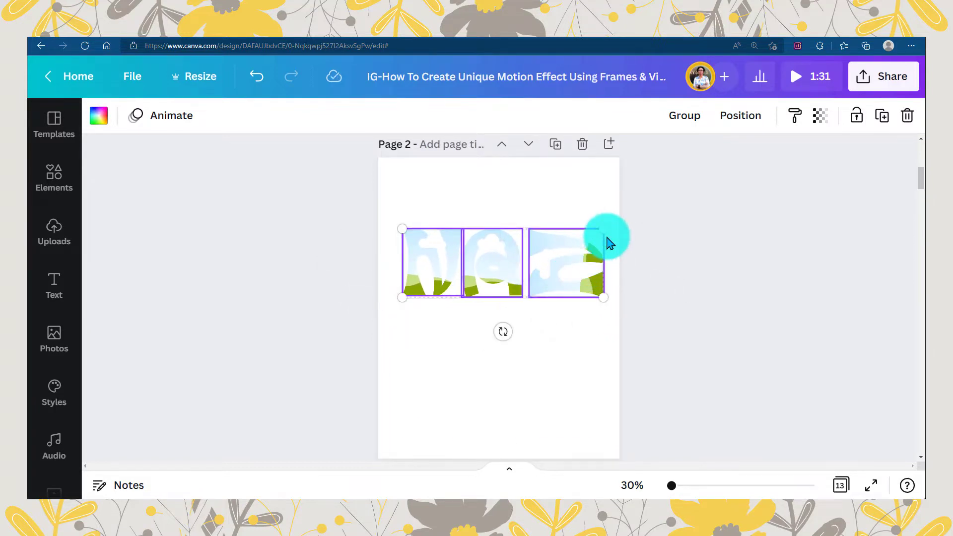
left_click_drag(456, 258, 452, 258)
- Space the row's three frames evenly horizontally and move the row up near the top of the page
left_click(740, 115)
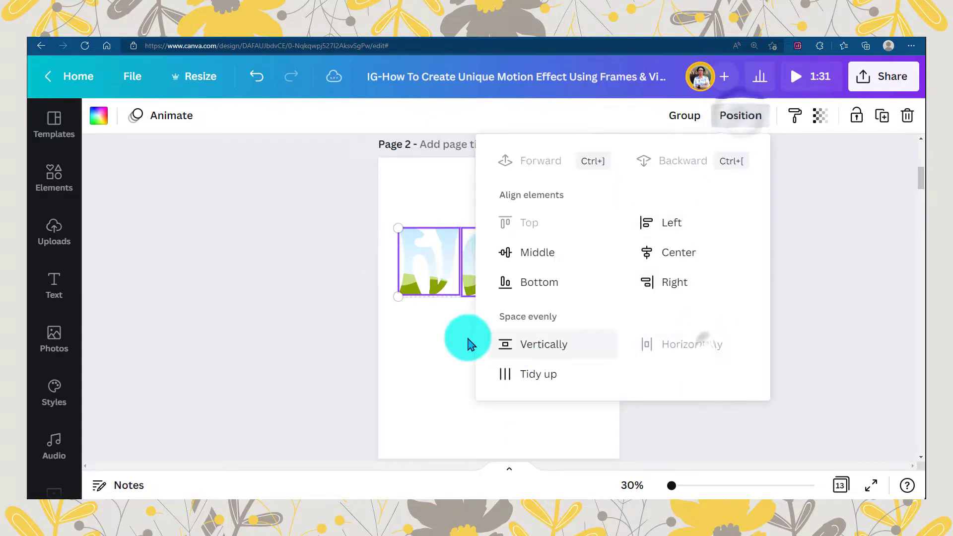
left_click(444, 334)
left_click_drag(356, 250, 571, 278)
left_click(592, 341)
left_click(554, 343)
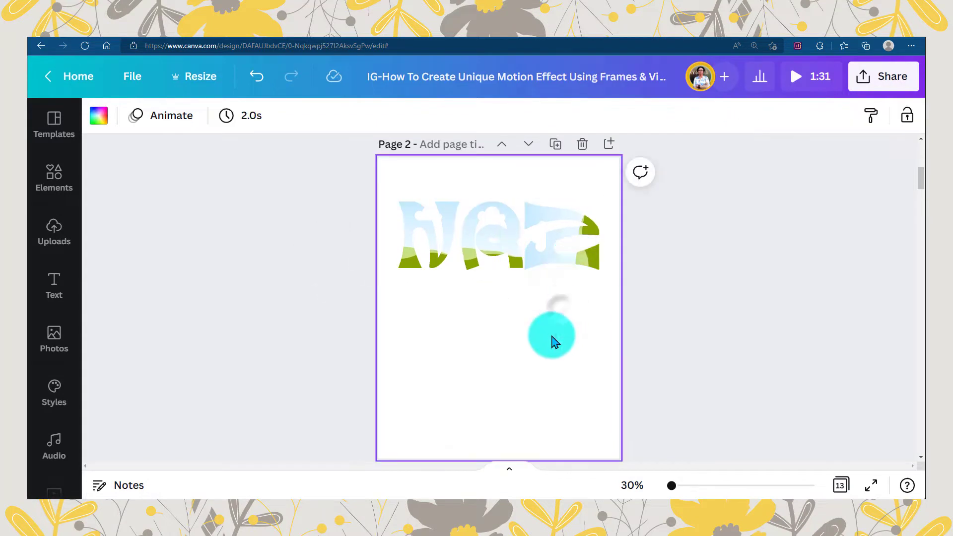
- Duplicate the three-letter row and place the copy directly below the first row
left_click_drag(371, 240, 602, 276)
left_click_drag(572, 242, 572, 320, "alt")
left_click(494, 398)
- Rearrange the second row into an A, an N turned sideways clockwise in the middle, and an upright N at the end
left_click_drag(416, 313, 485, 383)
left_click_drag(501, 301, 438, 304)
left_click_drag(504, 379, 505, 369)
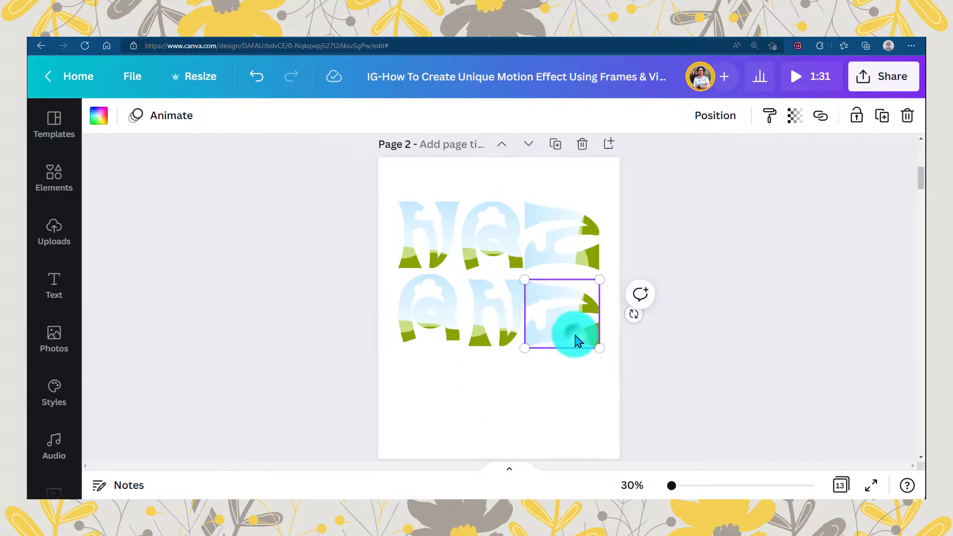
left_click_drag(515, 383, 522, 410)
left_click_drag(533, 317, 529, 316)
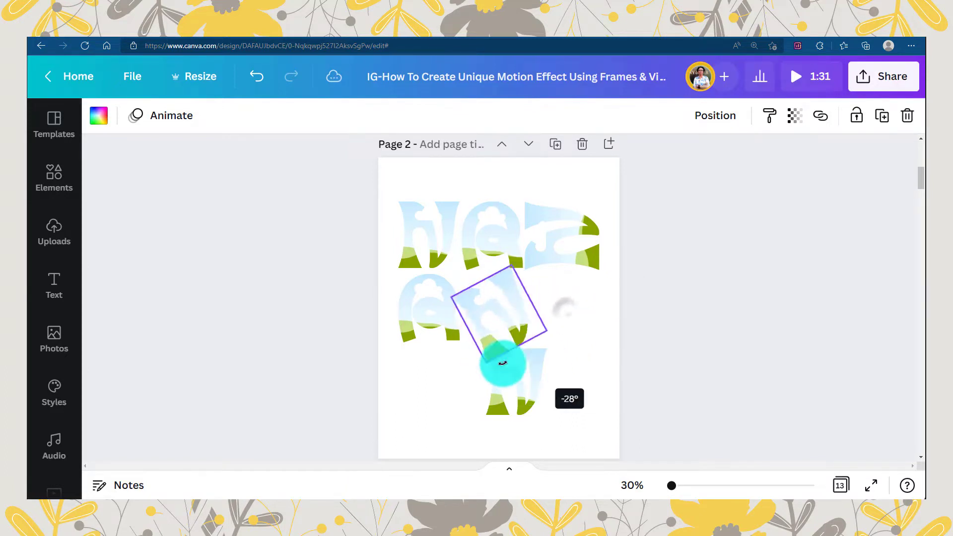
left_click_drag(514, 385, 574, 326)
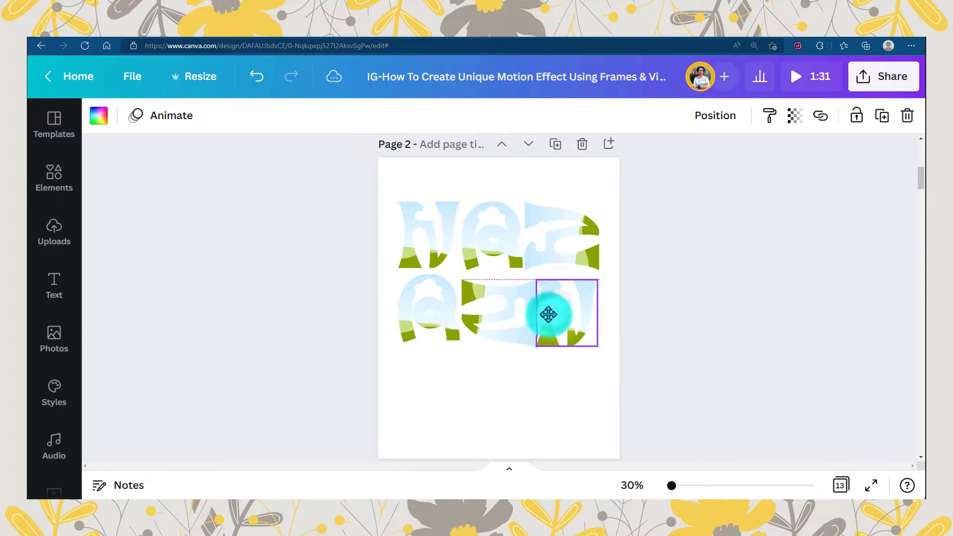
- Align the second row's three frames to their middle and space them evenly horizontally
left_click(480, 379)
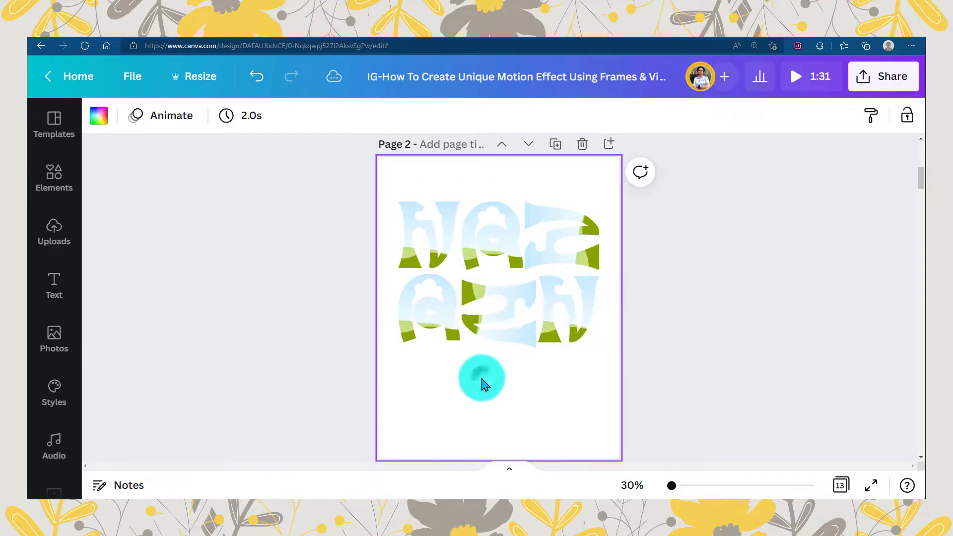
left_click_drag(354, 306, 603, 323)
left_click(742, 119)
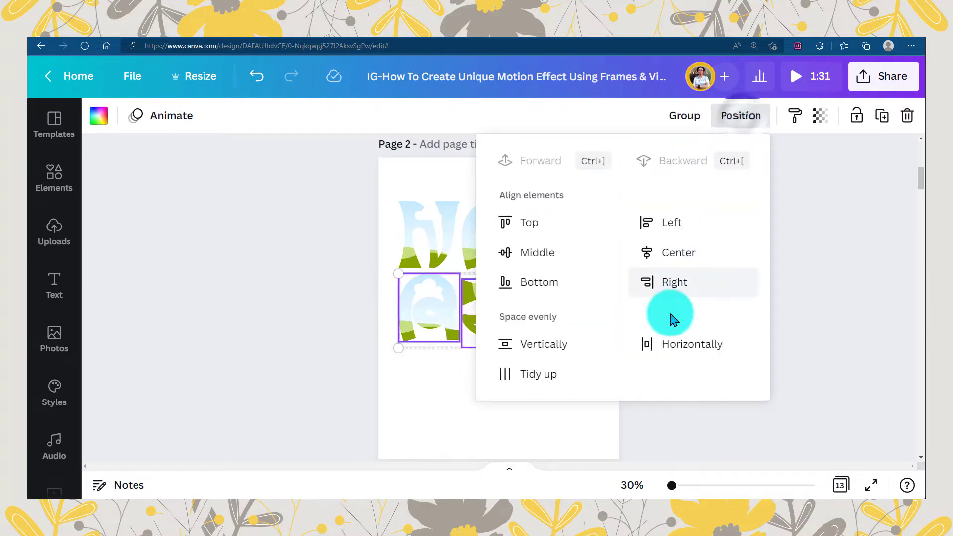
left_click(552, 257)
left_click(672, 348)
left_click(430, 319)
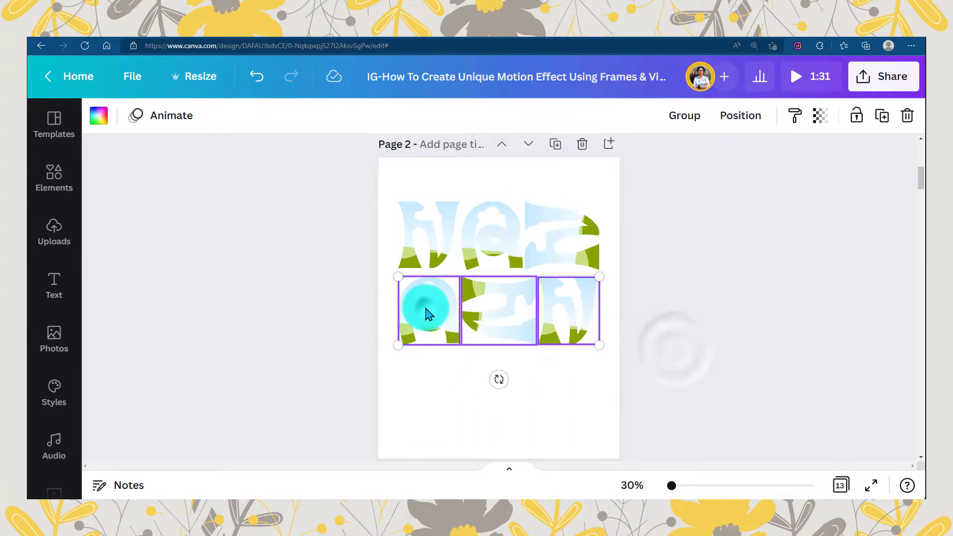
- Duplicate the second row below it as a third row and reorder the copies to start with N, then A
left_click_drag(429, 311, 431, 385)
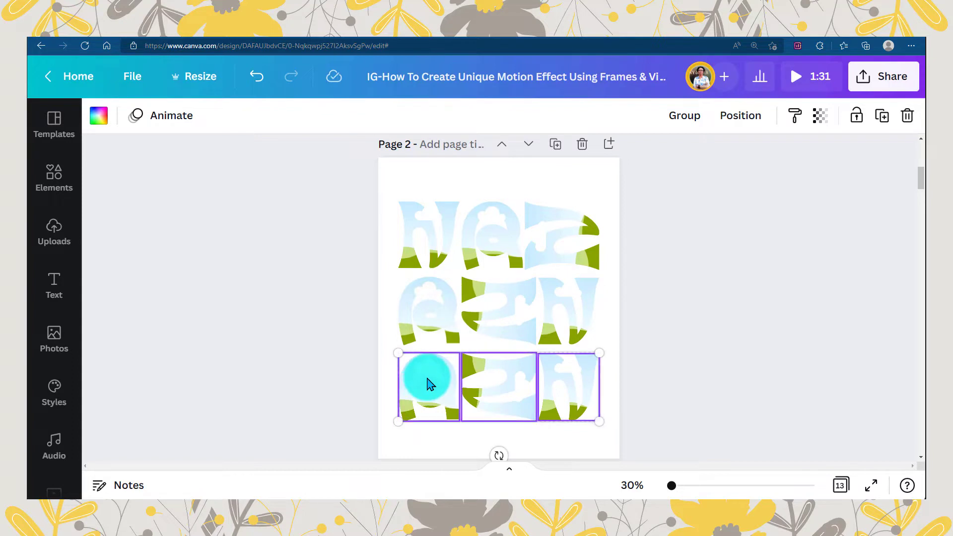
scroll(431, 385, "down", 2)
left_click(452, 332)
left_click_drag(406, 289, 492, 315)
left_click_drag(568, 276, 480, 290)
- Turn the third row's A upside down and delete the sideways N from that row
left_click(516, 328)
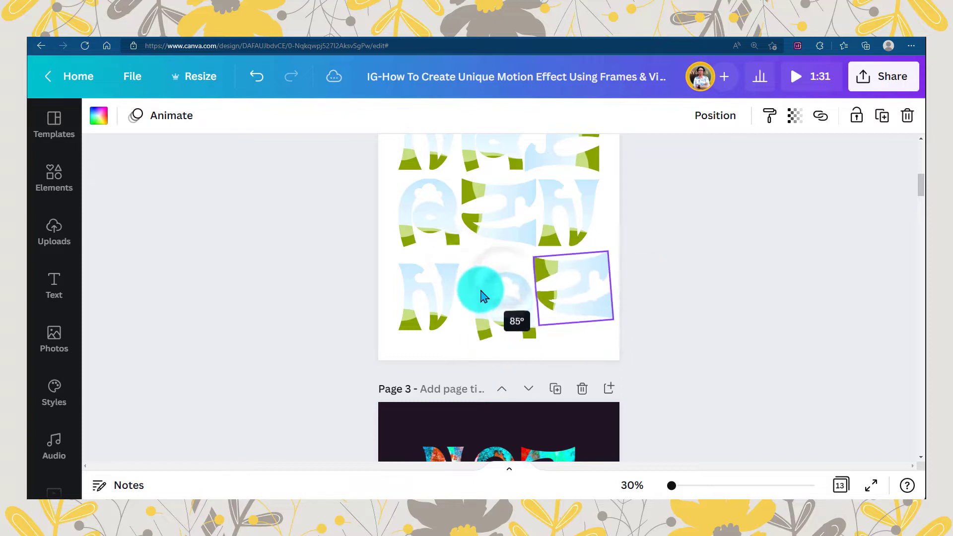
left_click(481, 297)
left_click_drag(504, 370, 506, 263)
left_click_drag(499, 309, 571, 299)
key("Delete")
- Duplicate the upside-down A at the third row's end as a larger, sideways A, and close the gap beside the N
left_click(525, 305)
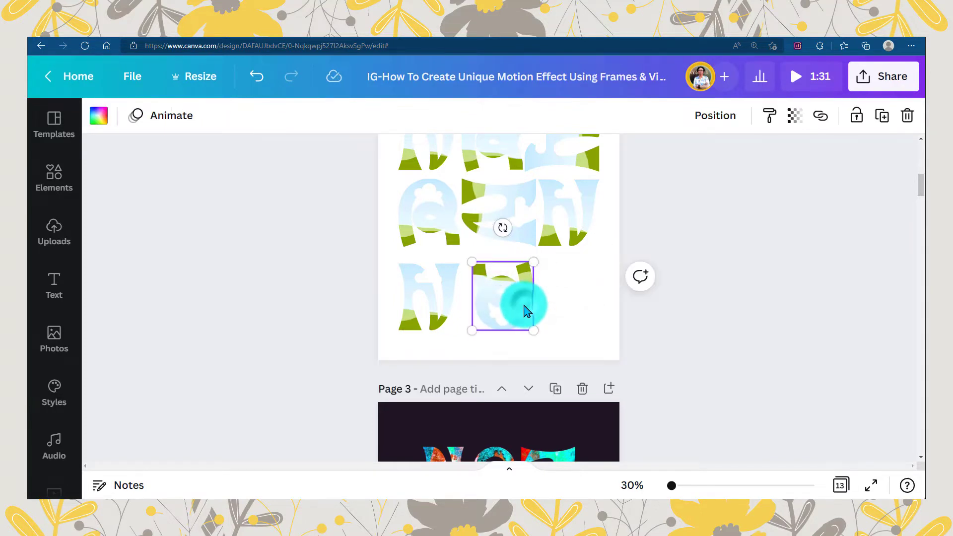
left_click_drag(510, 301, 572, 299)
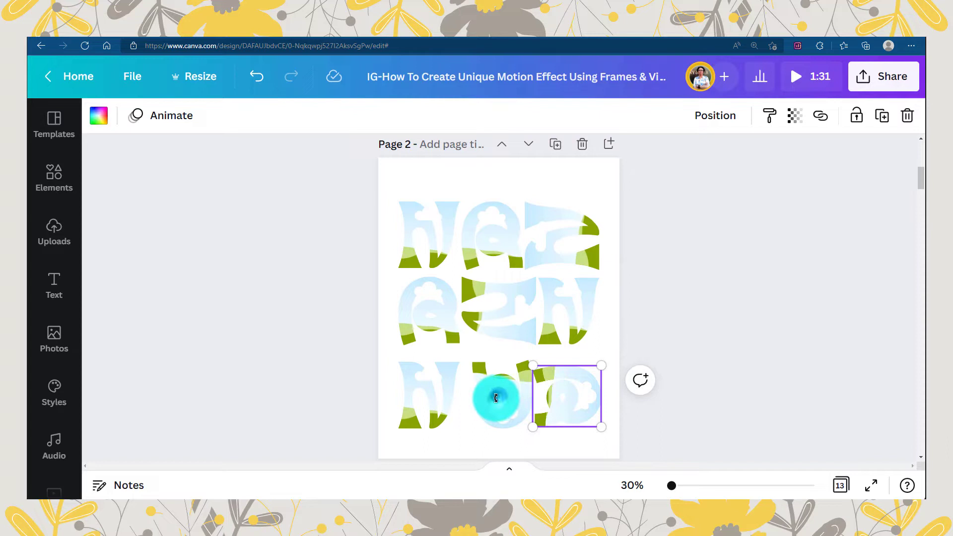
left_click_drag(496, 398, 601, 397)
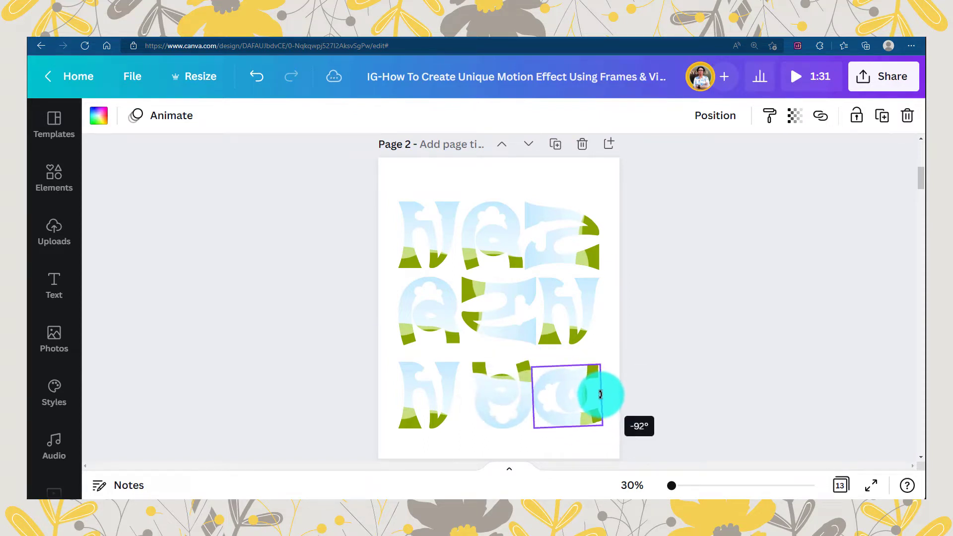
left_click_drag(601, 396, 569, 404)
left_click_drag(530, 368, 523, 365)
left_click_drag(578, 394, 483, 402)
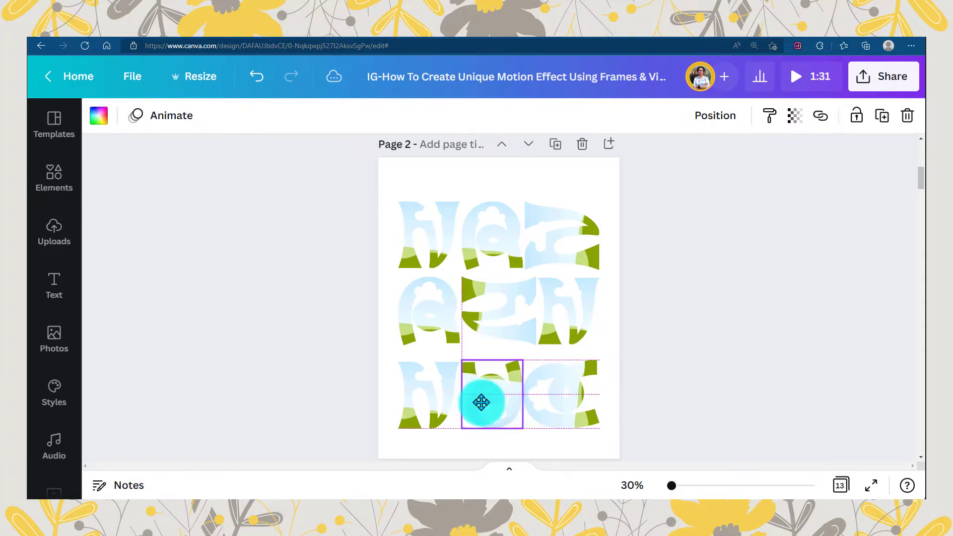
- Space the third row's three frames evenly horizontally
left_click(399, 404, "shift")
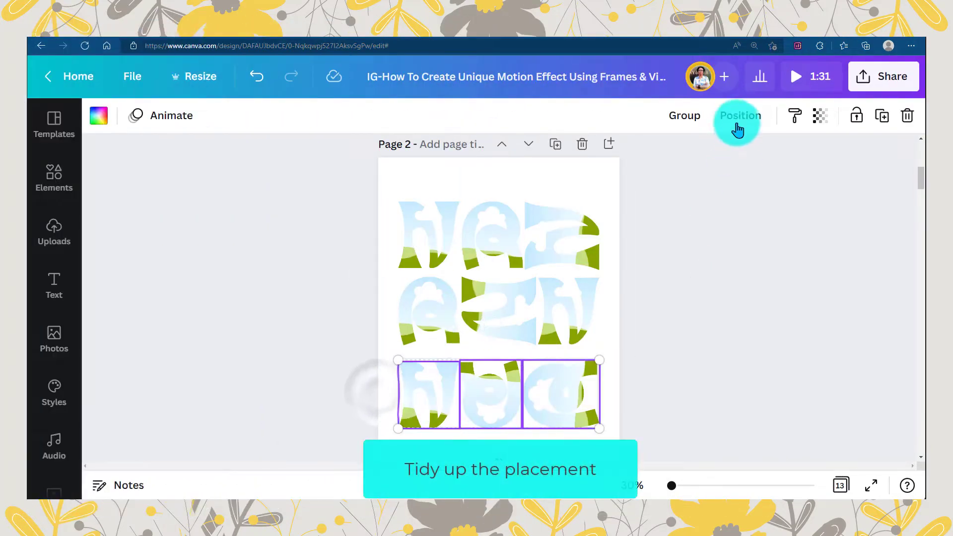
left_click(738, 130)
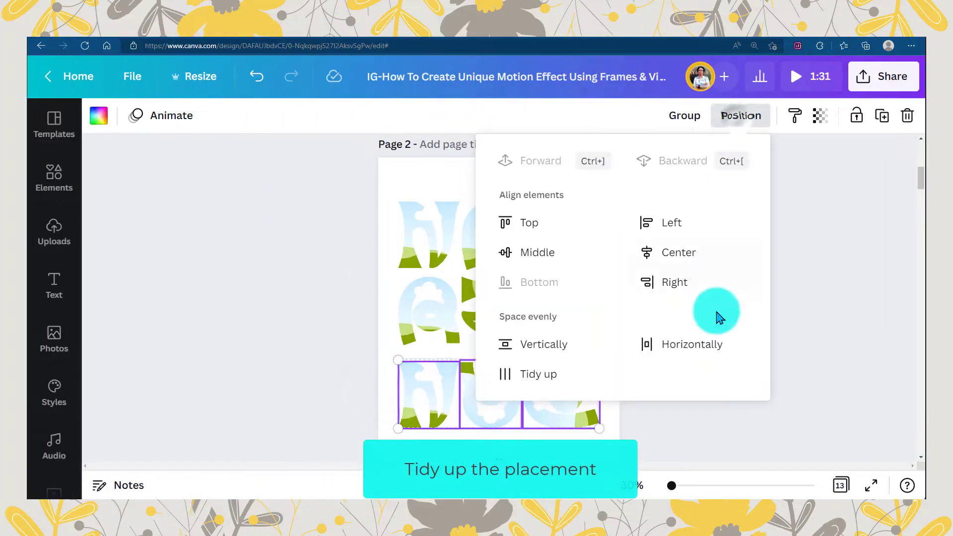
left_click(681, 342)
left_click(588, 434)
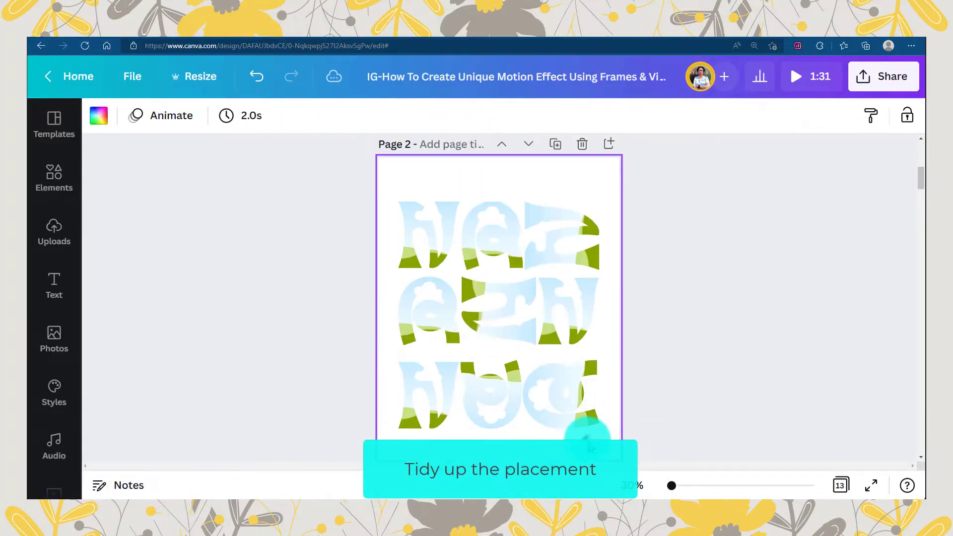
- Align the last frame of each of the three rows to their right edges
left_click_drag(565, 324, 568, 314)
left_click(596, 416)
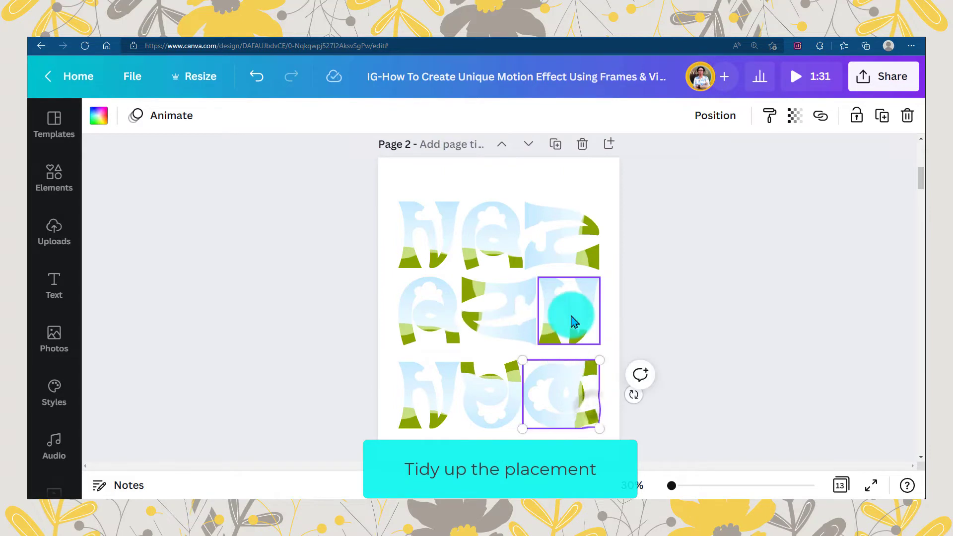
left_click(574, 319, "shift")
left_click(574, 252, "shift")
left_click(740, 115)
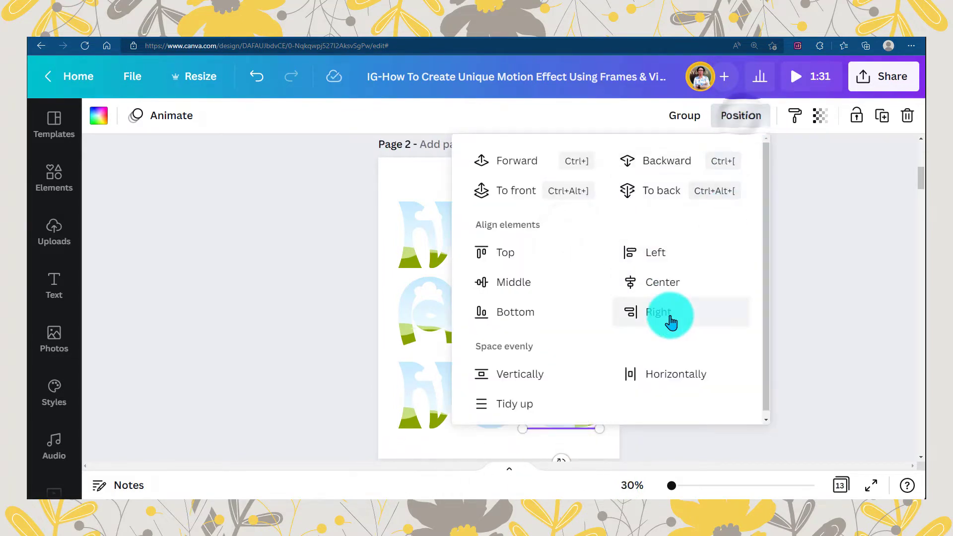
left_click(667, 312)
left_click(391, 339)
- Examine the position options for the three left-column frames and for the three top-row frames
left_click(403, 252)
left_click(407, 317, "shift")
left_click(423, 395, "shift")
left_click(742, 119)
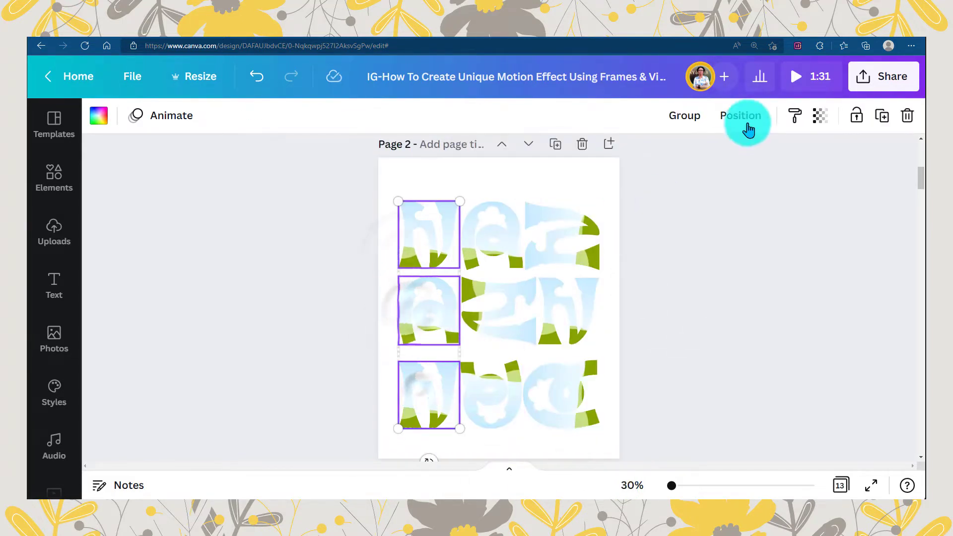
left_click(570, 365)
left_click(425, 245)
left_click(524, 243, "shift")
left_click(566, 233, "shift")
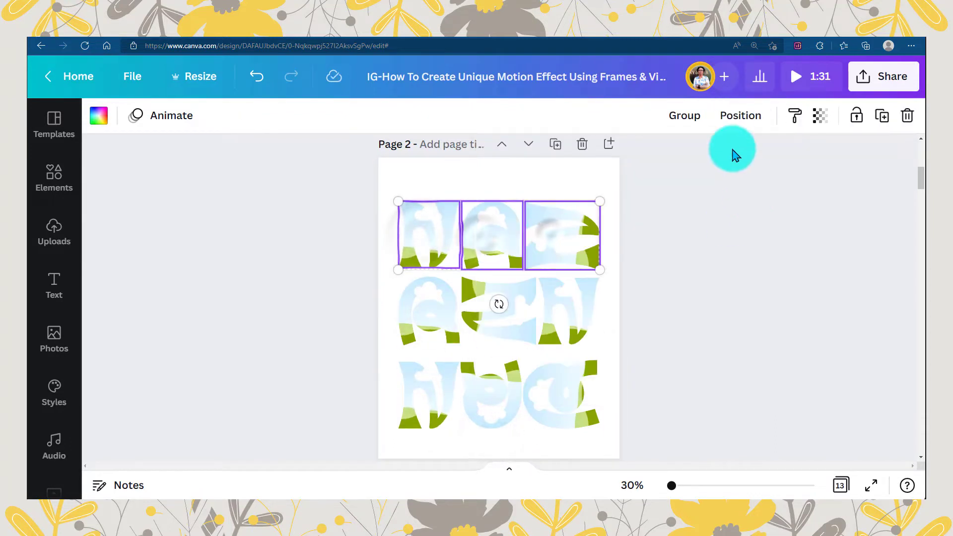
left_click(740, 115)
left_click(591, 443)
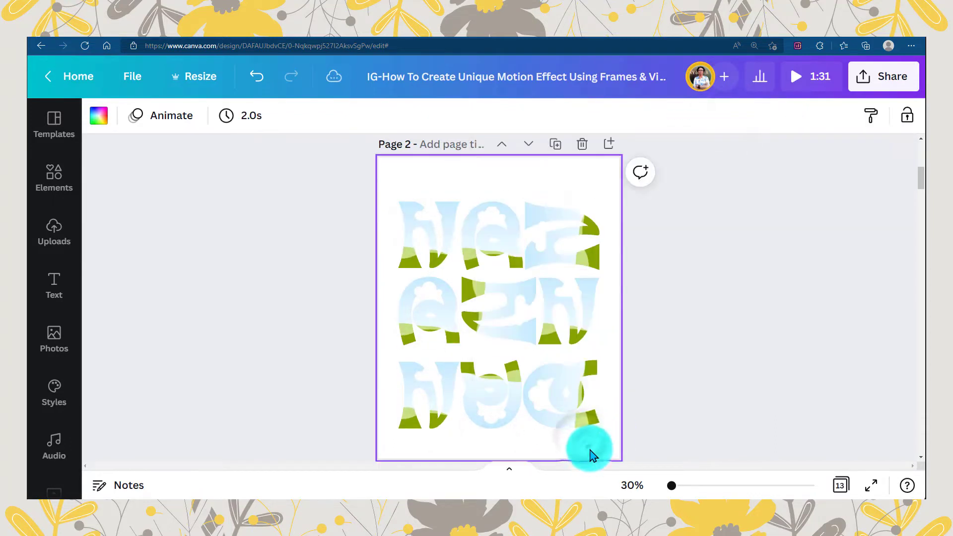
- Duplicate the finished frame page and search the stock videos for "colorful grunge art loop"
key("ctrl+d")
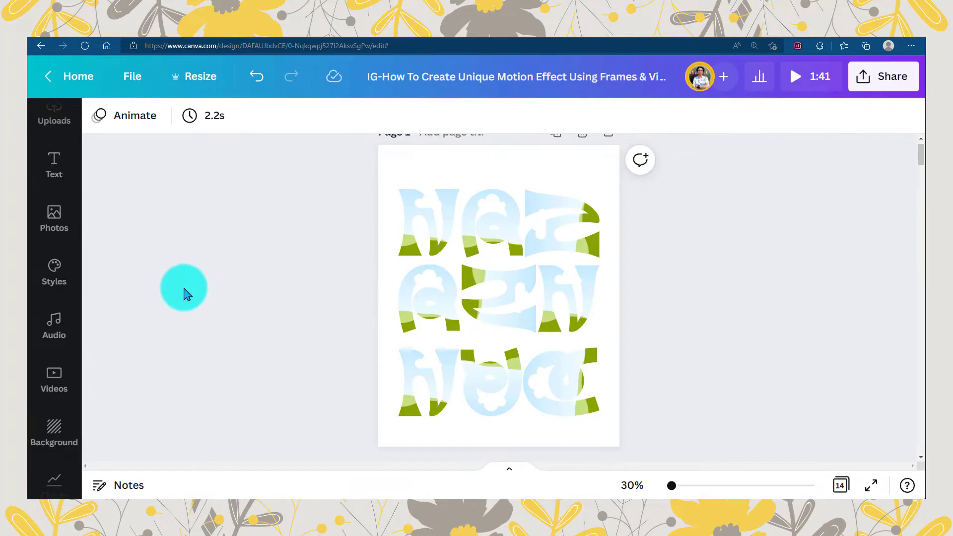
left_click(54, 379)
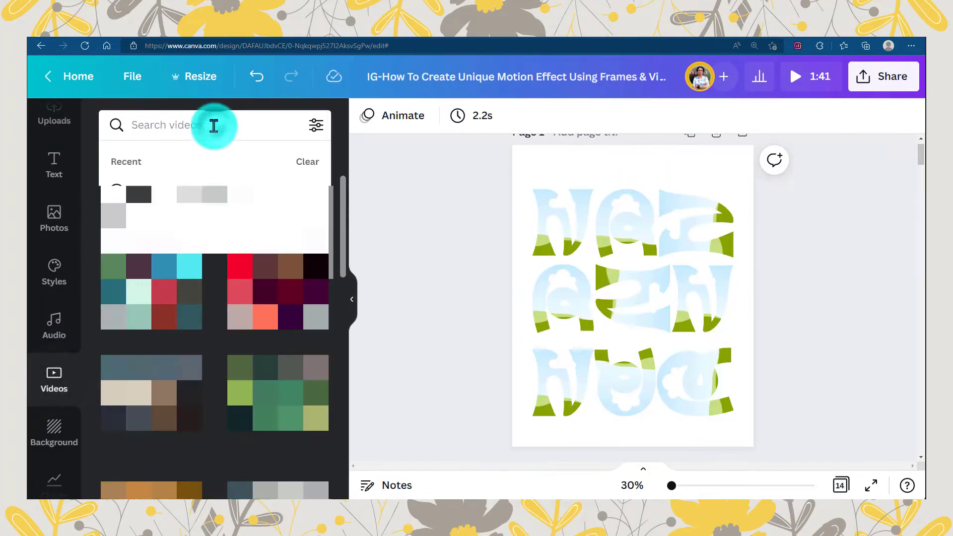
left_click(213, 127)
type("colorful gr")
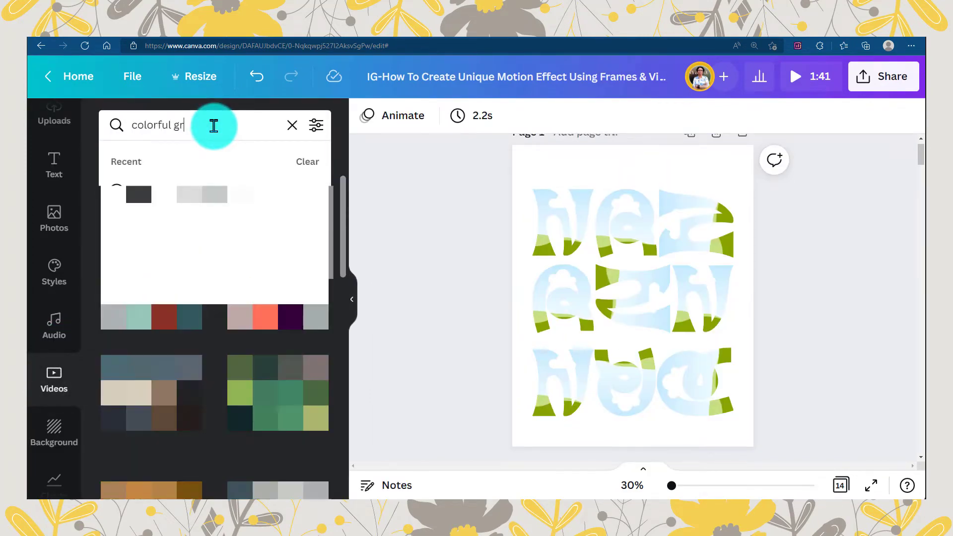
type("unge art")
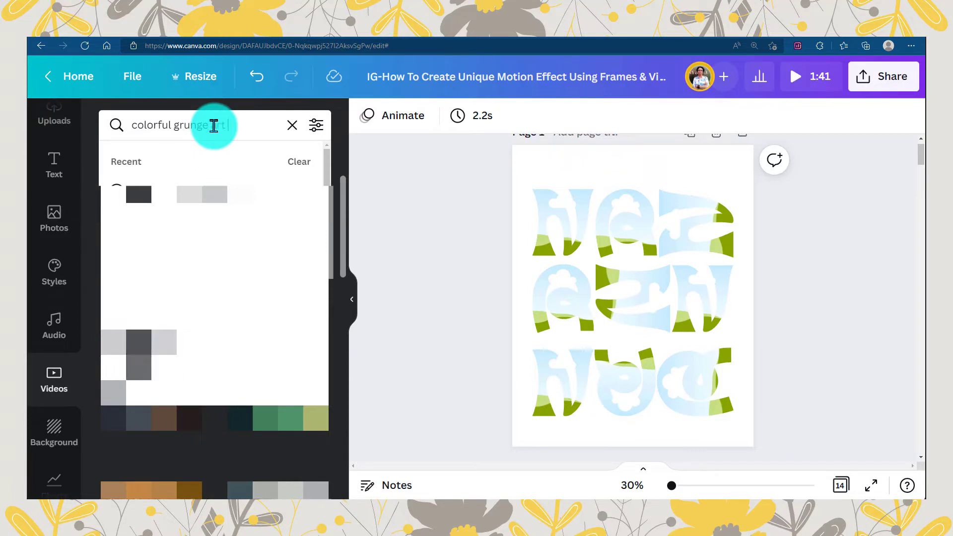
type(" loop")
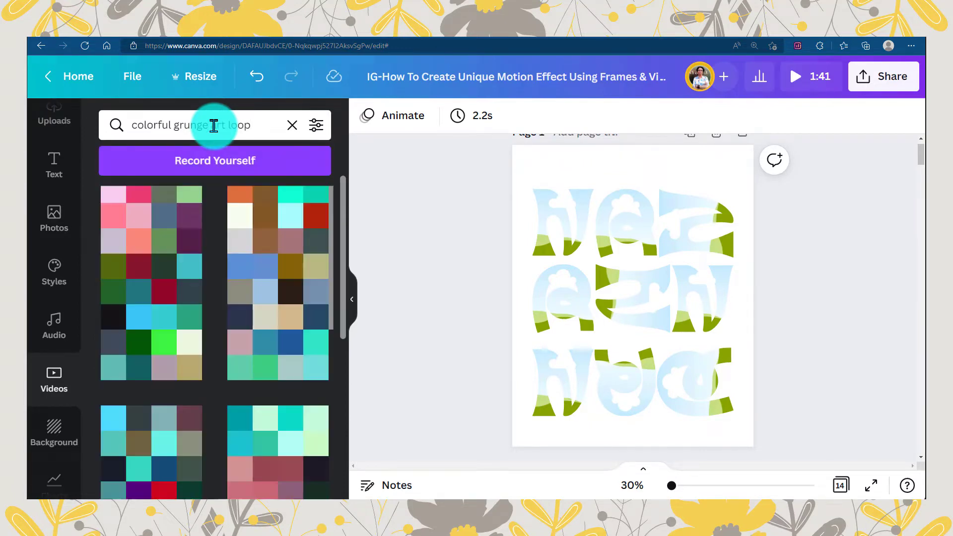
- Check the details of the "Colorful Grunge Art Background Loop" video and add it to the page
left_click(319, 199)
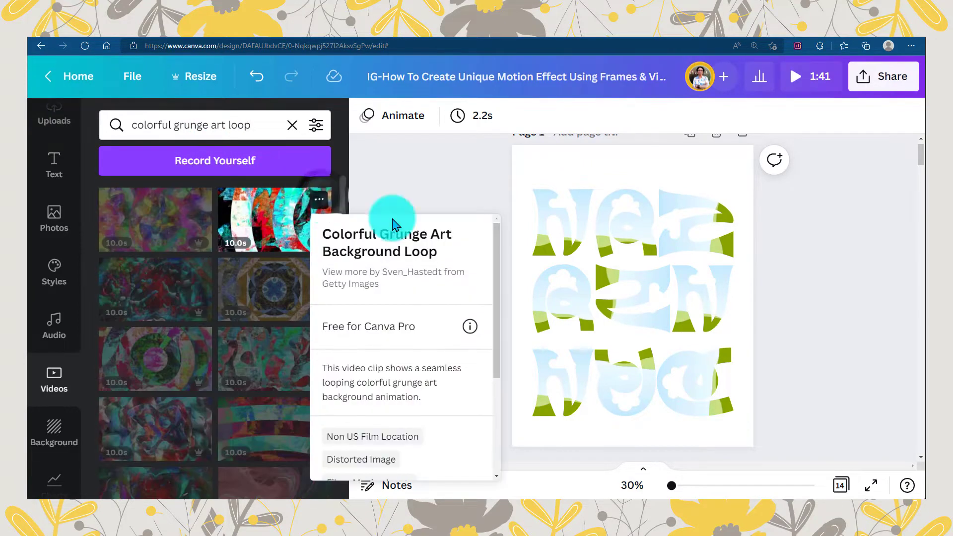
mouse_move(498, 243)
left_mouse_down()
mouse_move(506, 334)
mouse_move(504, 228)
left_mouse_up()
left_click(263, 219)
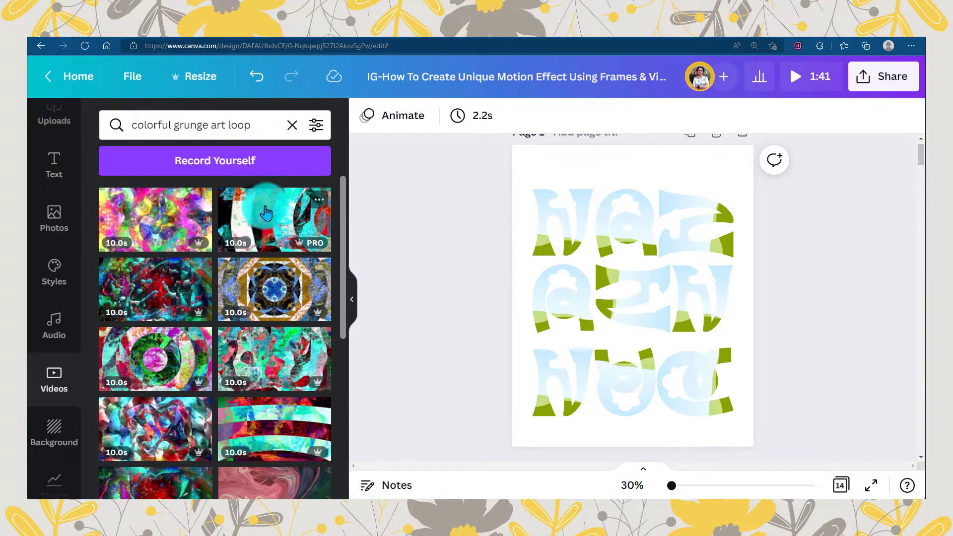
left_click(266, 212)
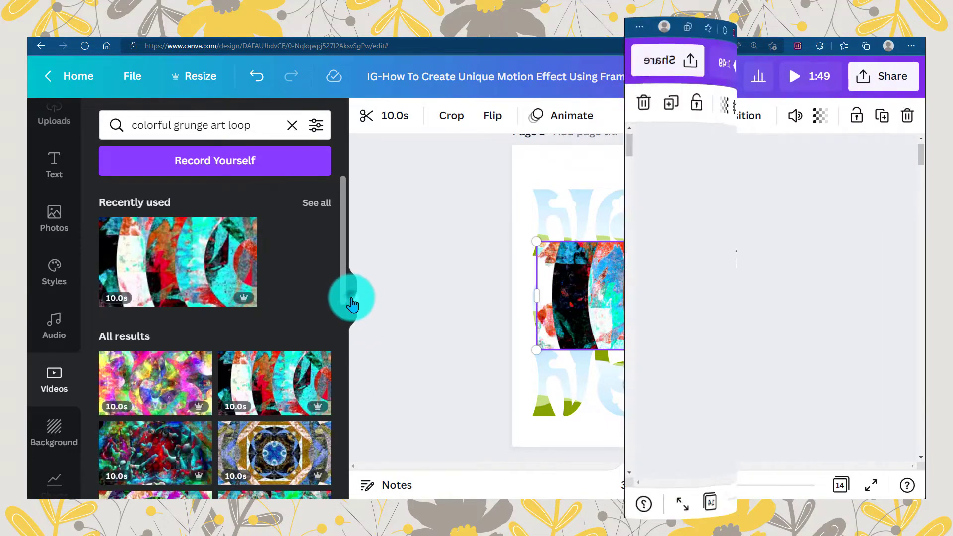
left_click(350, 298)
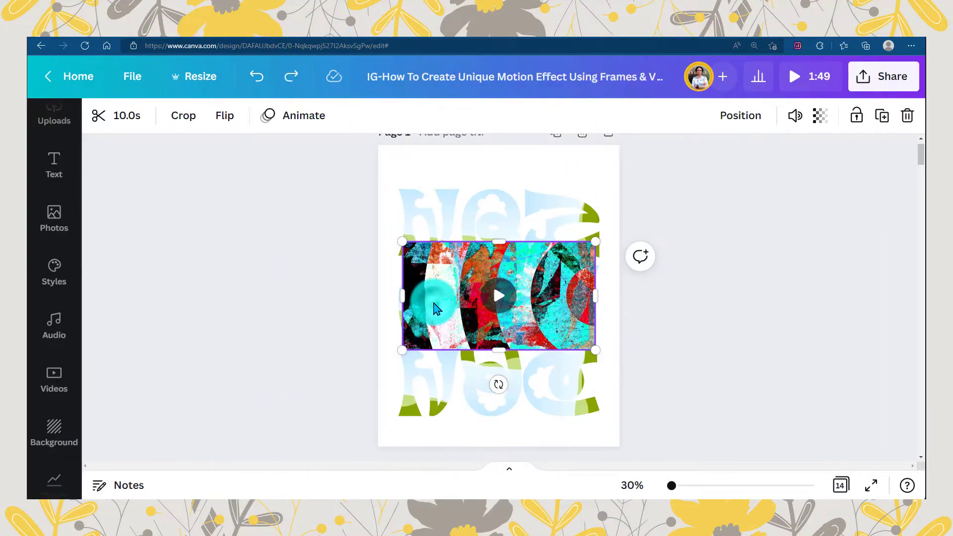
- Enlarge the inserted video so that it covers the whole letter grid
left_click_drag(436, 308, 574, 288)
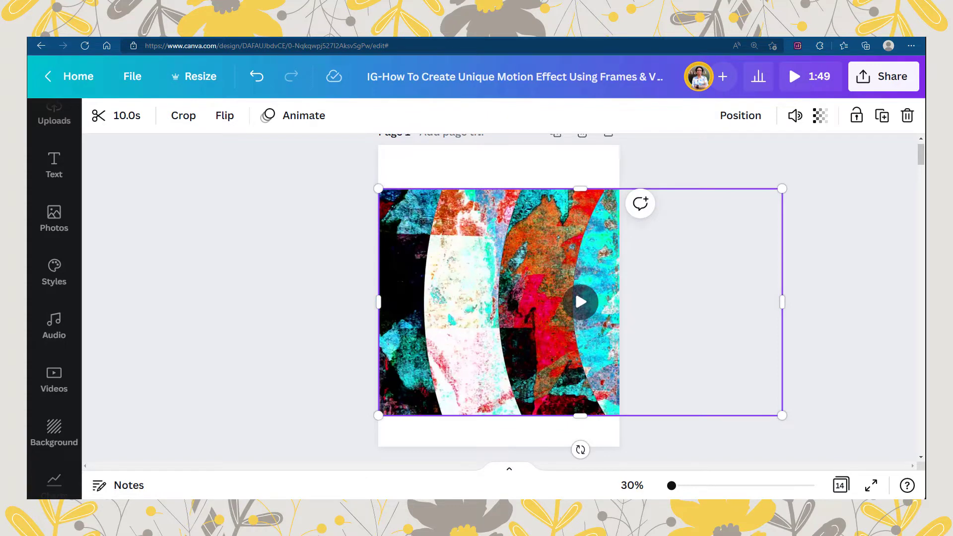
left_click(514, 167)
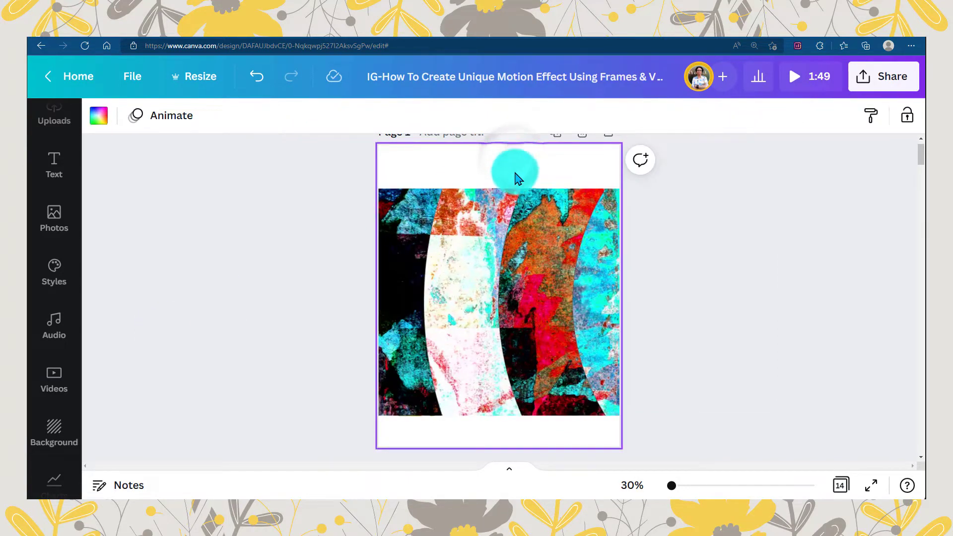
left_click(518, 216)
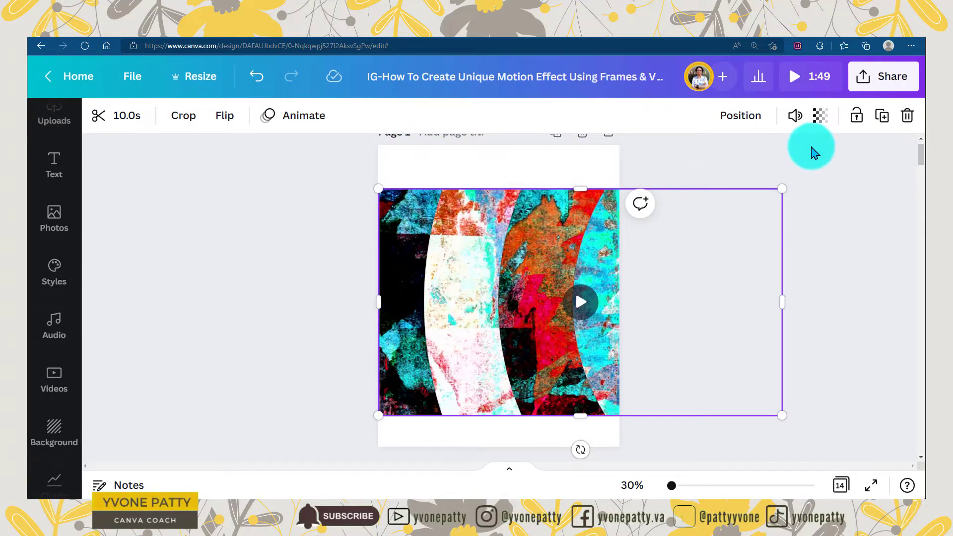
- Duplicate the video repeatedly to get a copy for each letter frame
left_click(882, 117)
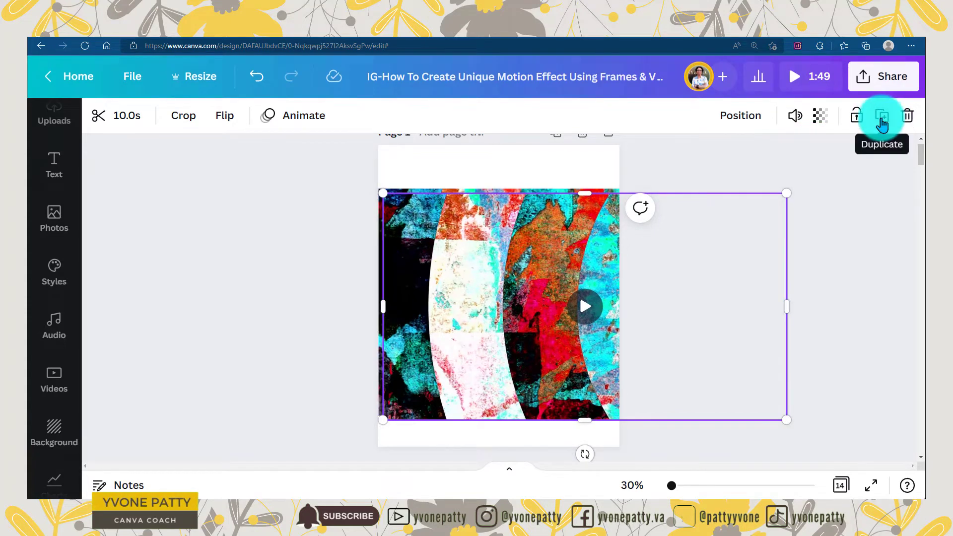
left_click(882, 119)
left_click(881, 122)
left_click(881, 121)
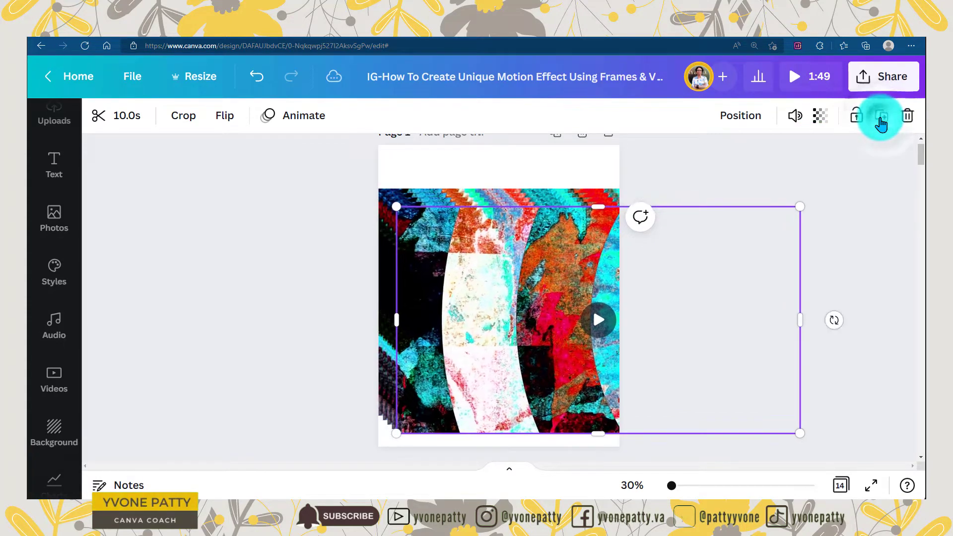
left_click(882, 121)
left_click(881, 122)
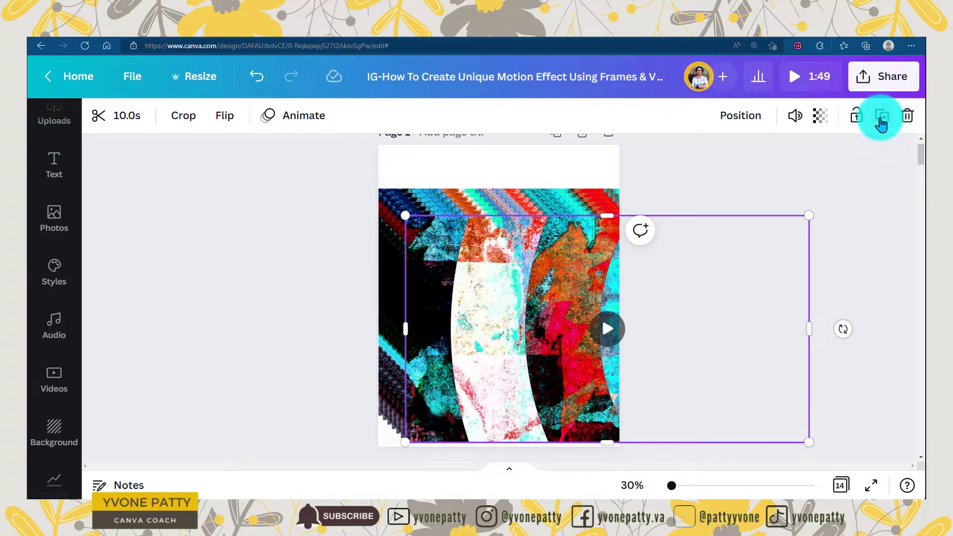
left_click(882, 121)
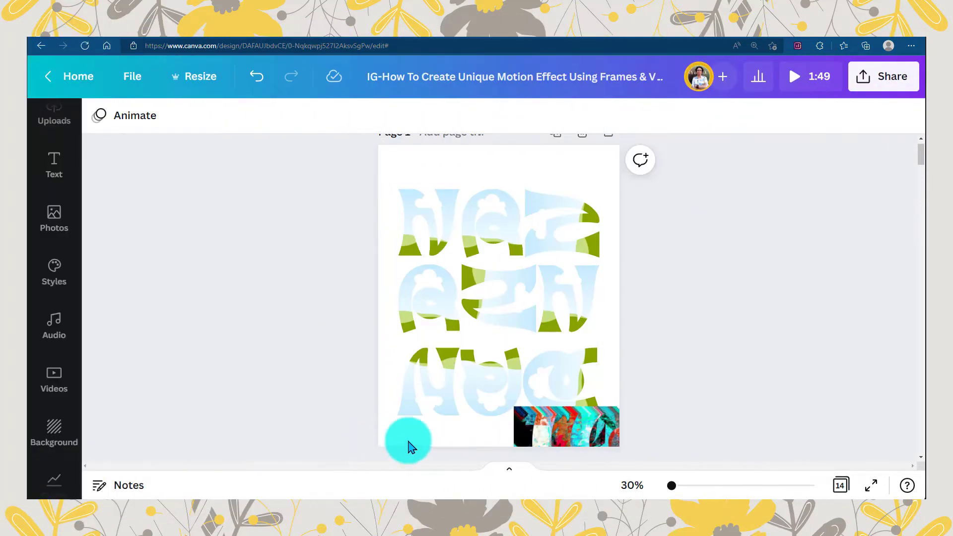
- Fill the upright N and A frames in the top row with one video copy each
left_click(584, 434)
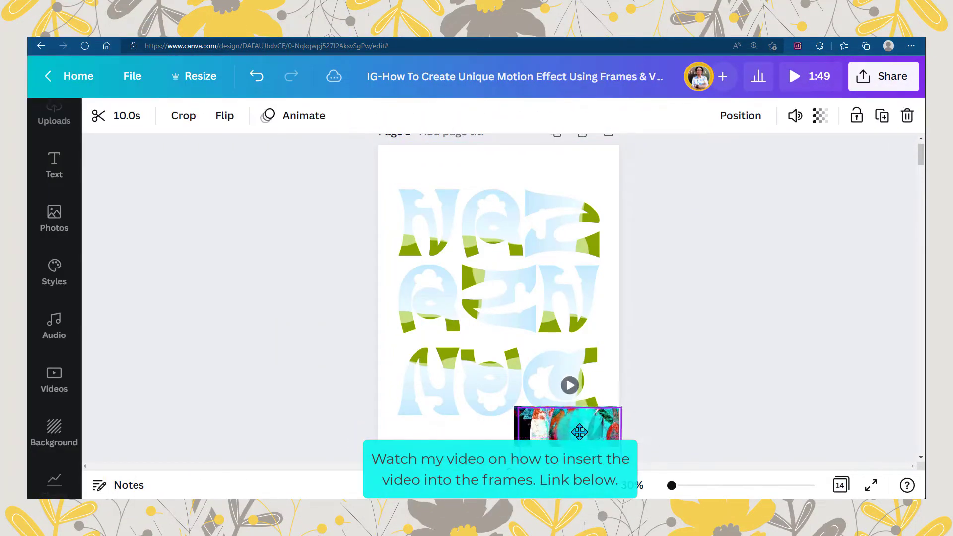
left_click_drag(581, 433, 445, 223)
left_click_drag(566, 422, 491, 235)
- Rotate a video copy about 90° to match the sideways N at the top row's end, and place it in that frame
left_click(569, 242)
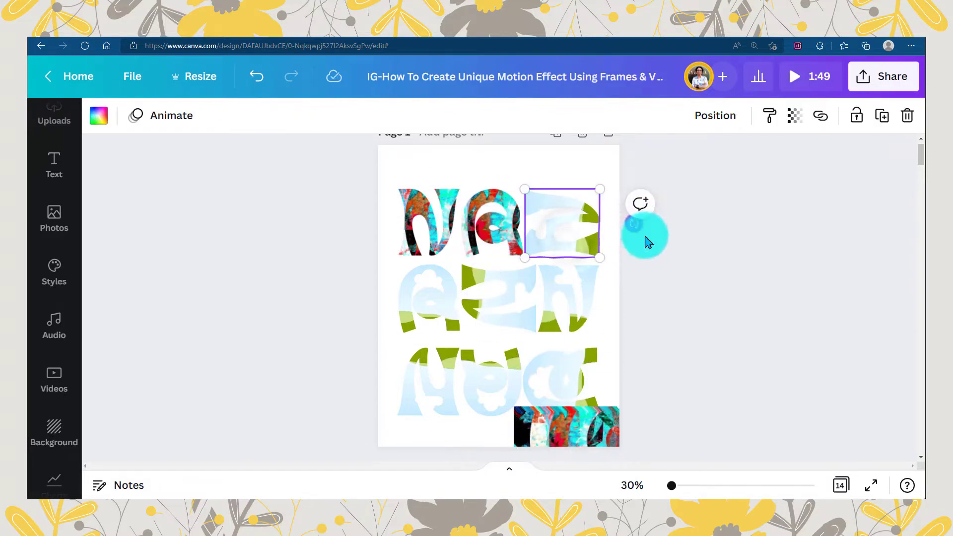
left_click(636, 252)
left_click(584, 215)
left_click_drag(634, 225, 636, 226)
left_click(575, 441)
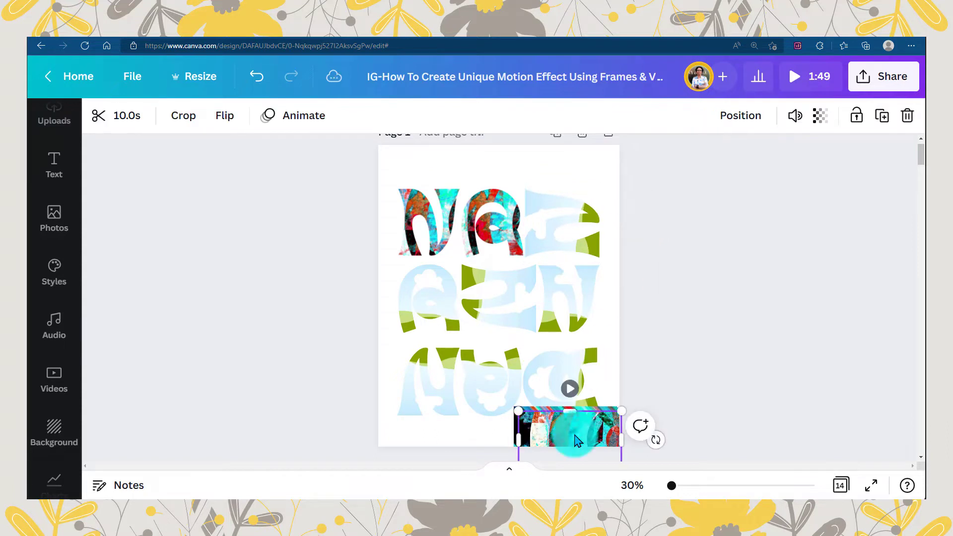
left_click_drag(660, 447, 541, 466)
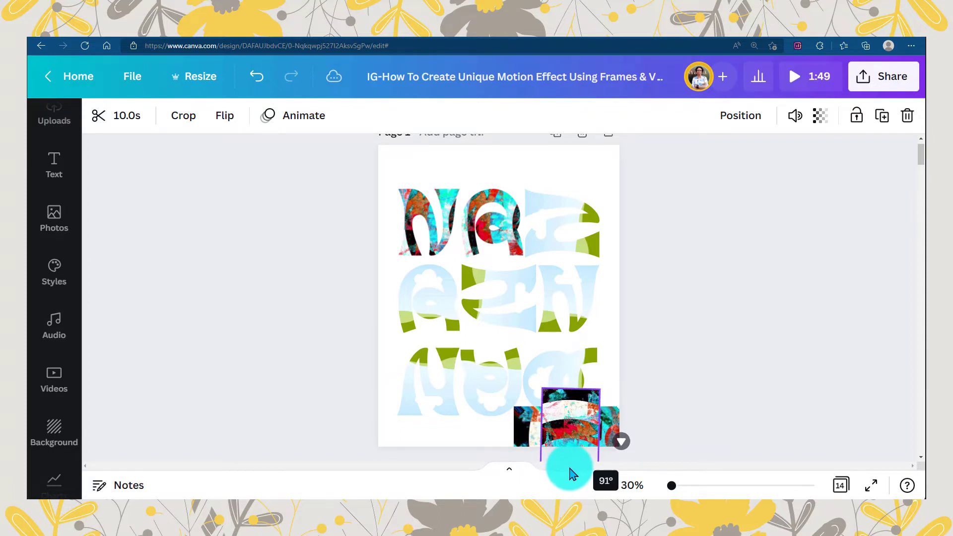
left_click_drag(571, 468, 571, 468)
left_click_drag(570, 413, 557, 228)
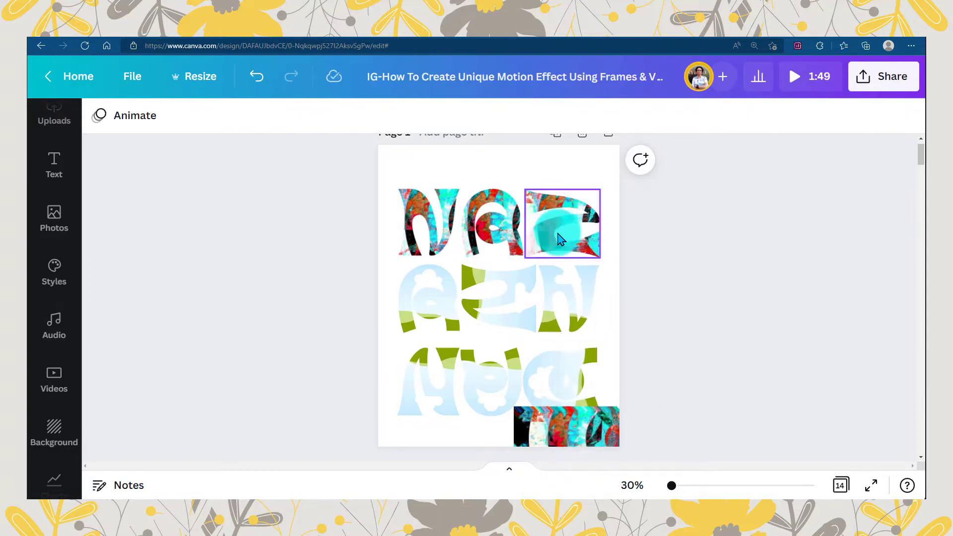
- Fill the second row's three frames with video copies, rotating the one for the middle sideways N to -90°
left_click(433, 310)
left_click_drag(570, 419, 432, 299)
left_click(502, 310)
left_click(569, 441)
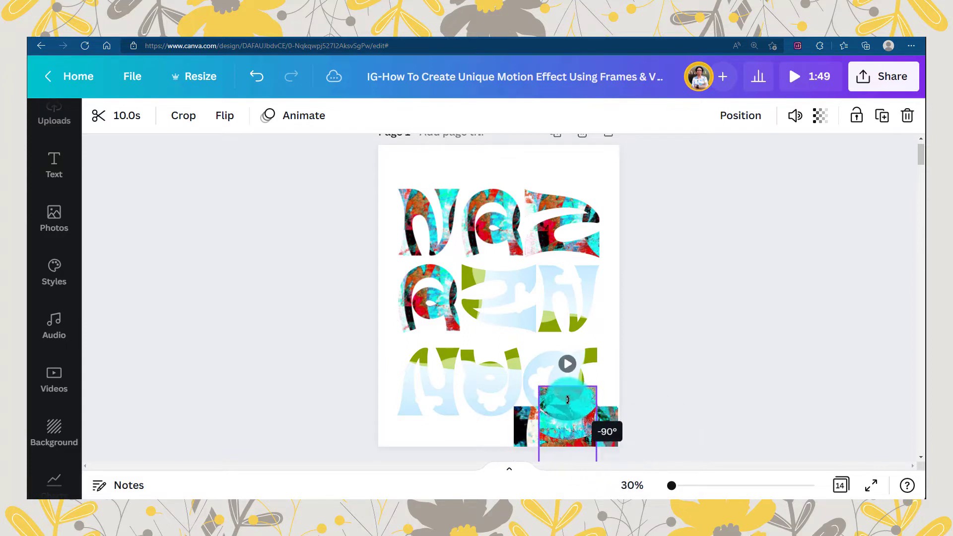
left_click_drag(537, 382, 564, 313)
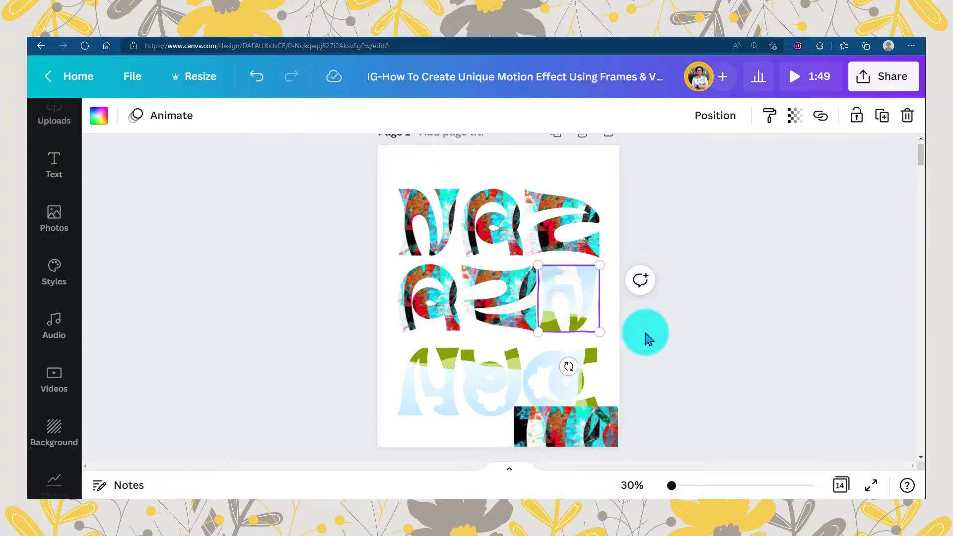
left_click_drag(588, 405, 590, 287)
- Check the rotation of the third row's upside-down N, turn a video copy to match, and place it in the frame
left_click(437, 363)
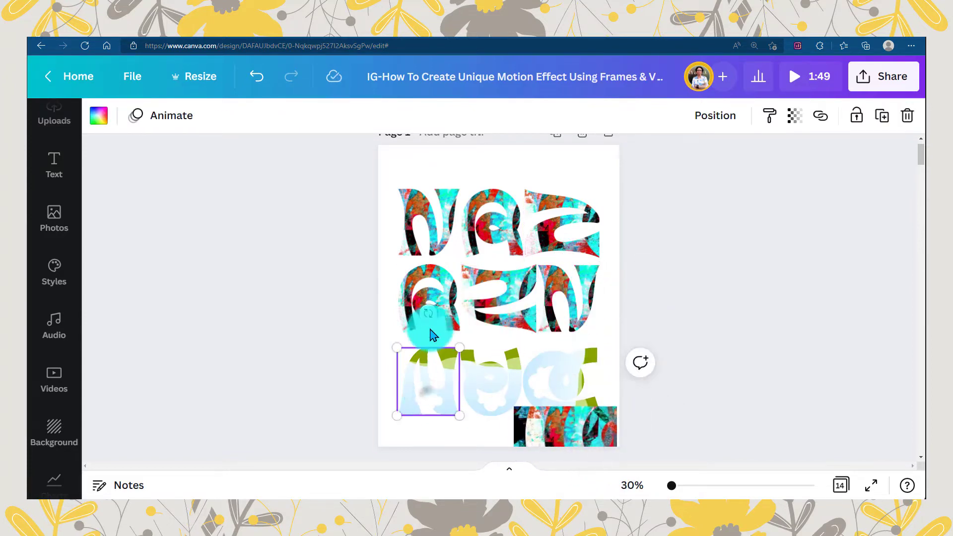
left_click_drag(430, 313, 427, 306)
left_click(569, 440)
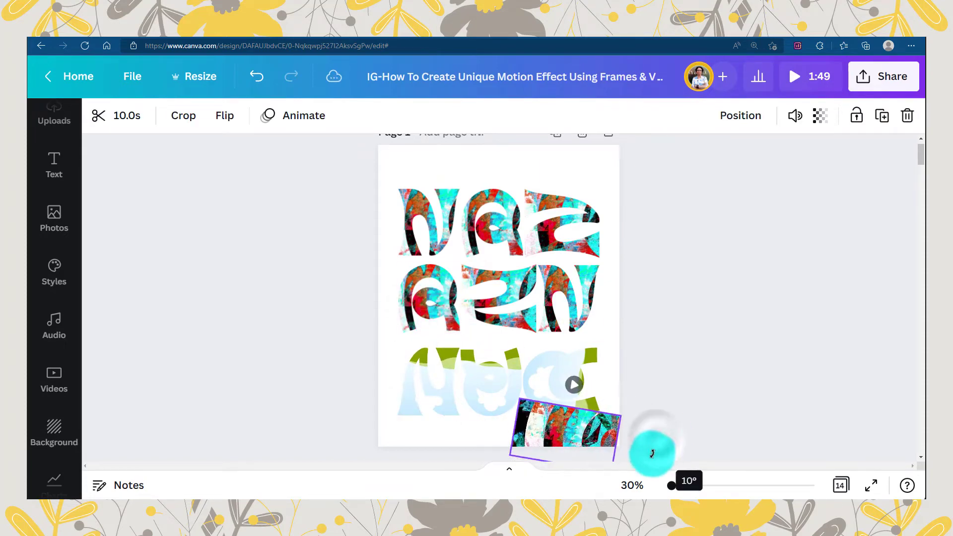
left_click_drag(653, 453, 614, 484)
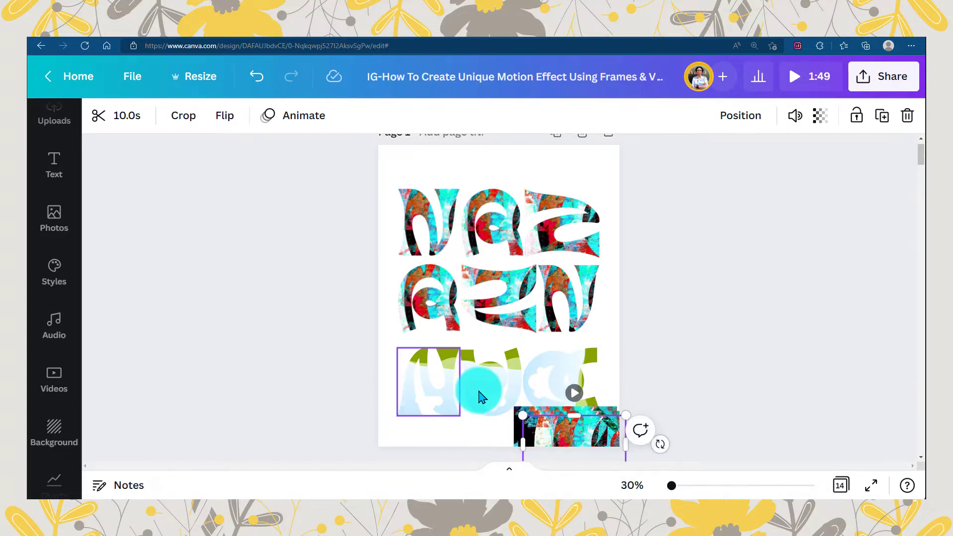
left_click(425, 379)
mouse_move(425, 313)
left_mouse_down()
mouse_move(437, 316)
mouse_move(428, 313)
left_mouse_up()
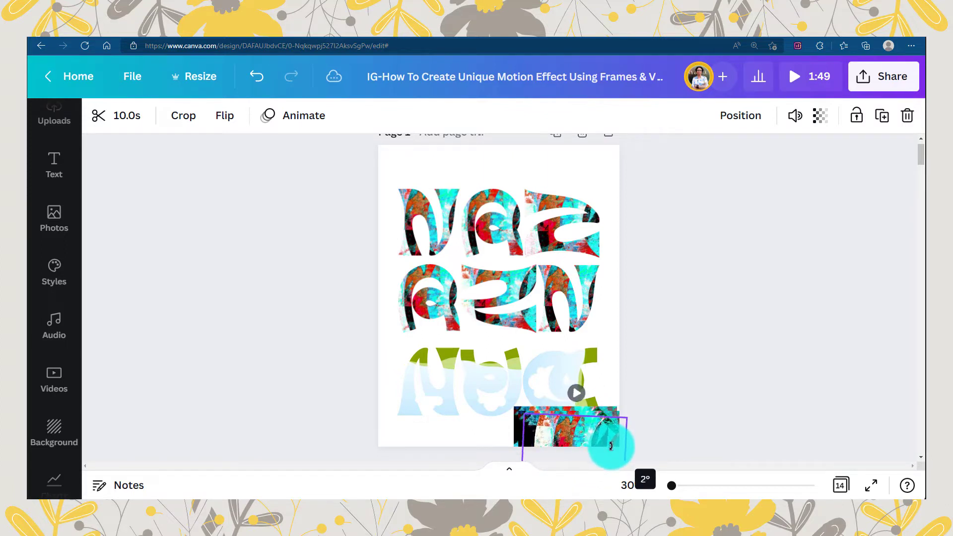
left_click_drag(587, 444, 456, 382)
- Turn another video copy upside down to match the third row's upside-down A, and place it in that frame
left_click(490, 380)
left_click_drag(491, 313, 493, 309)
left_click(549, 436)
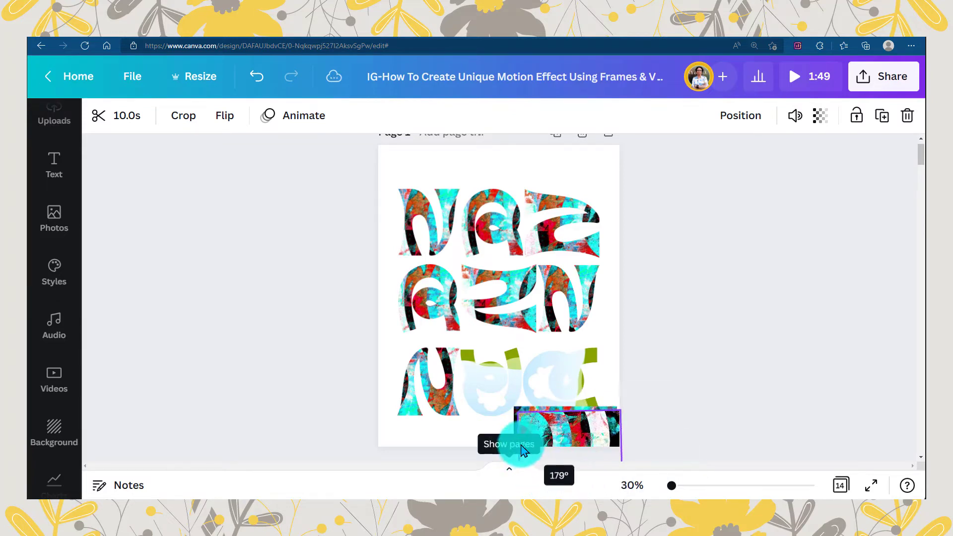
left_click_drag(581, 437, 495, 381)
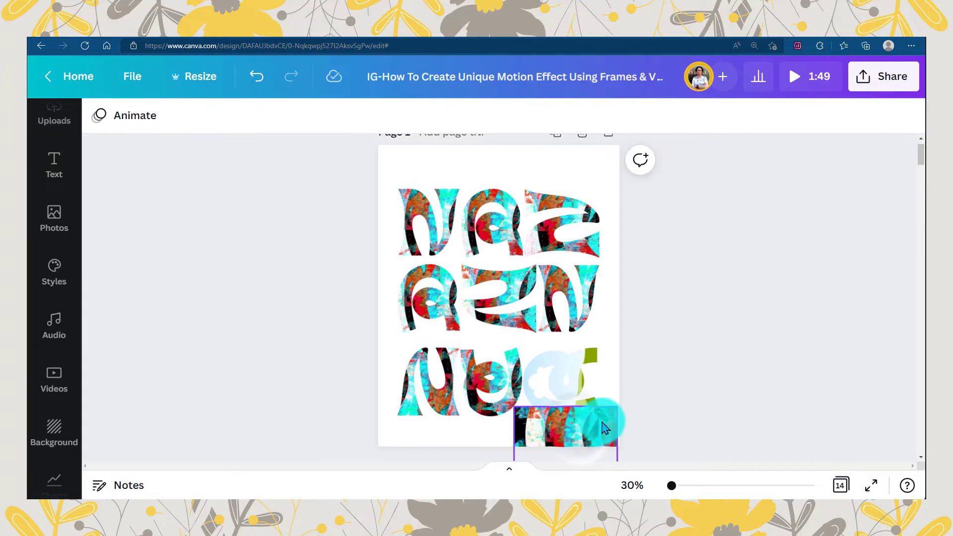
- Rotate the last video copy 90° and place it in the sideways A frame at the third row's end
left_click(548, 393)
left_click(571, 433)
left_click_drag(565, 387, 527, 420)
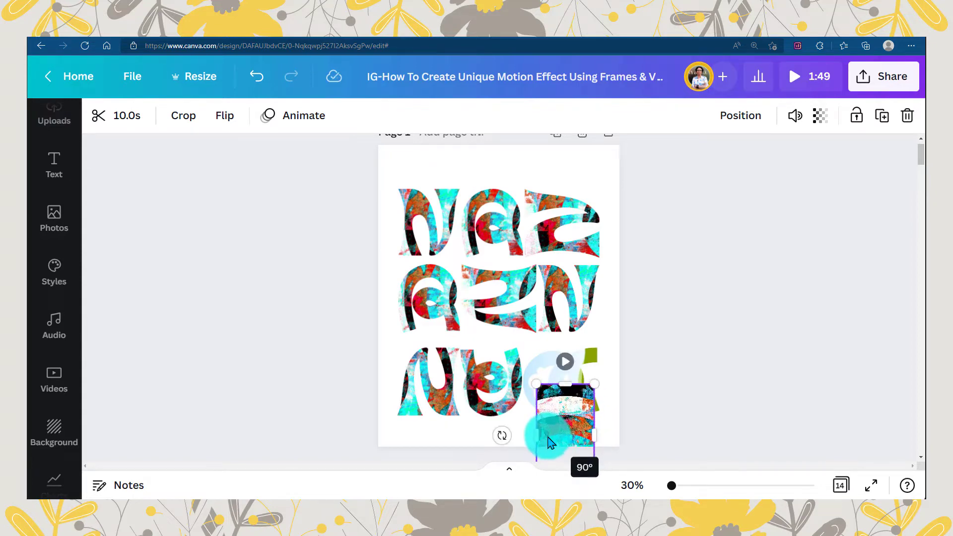
left_click_drag(563, 403, 571, 419)
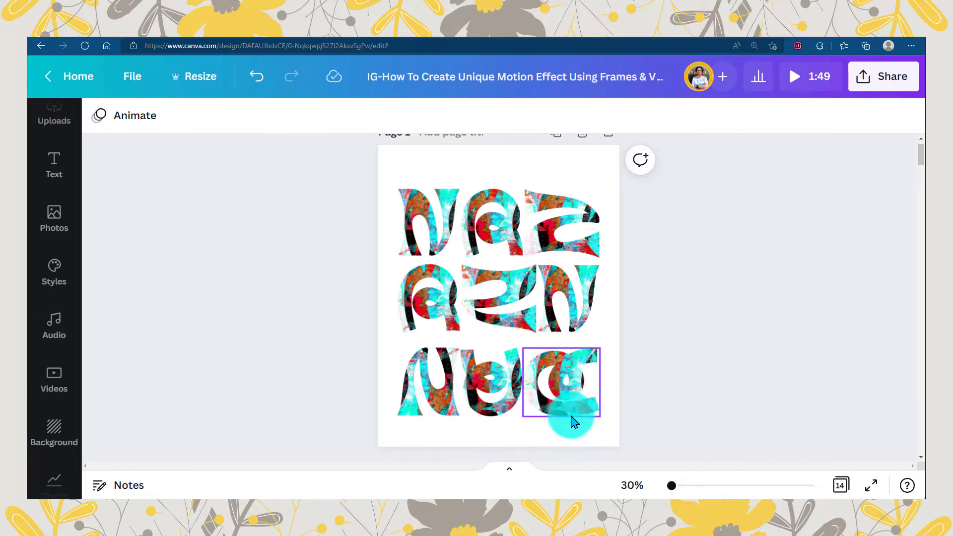
left_click(344, 423)
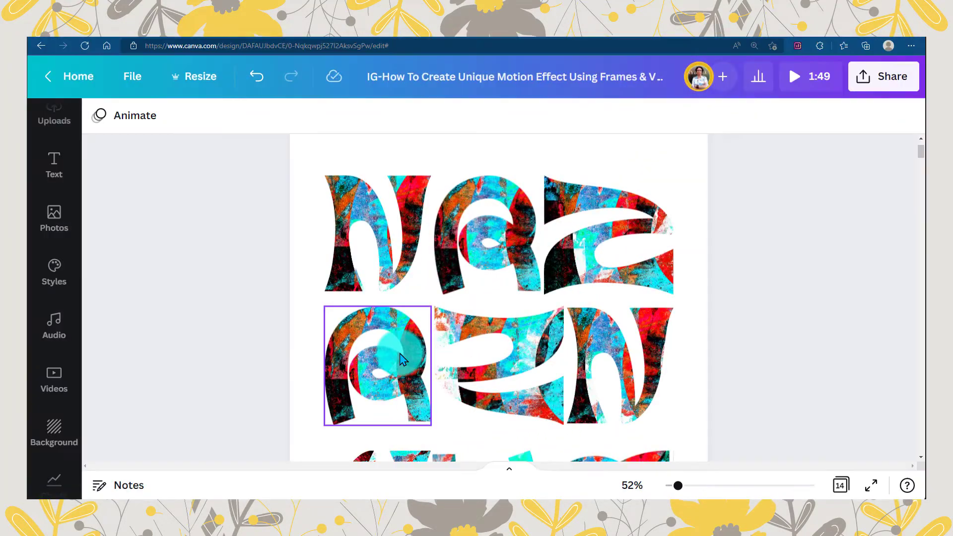
- Play the videos in the first two rows' frames to check that each one is placed correctly
left_click(382, 293)
left_click(374, 240)
left_click(450, 240)
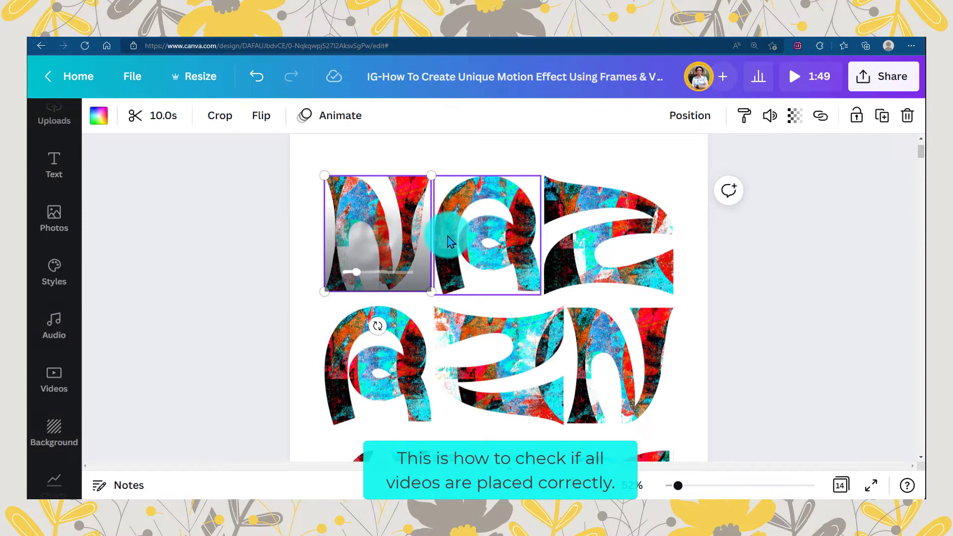
left_click(496, 252)
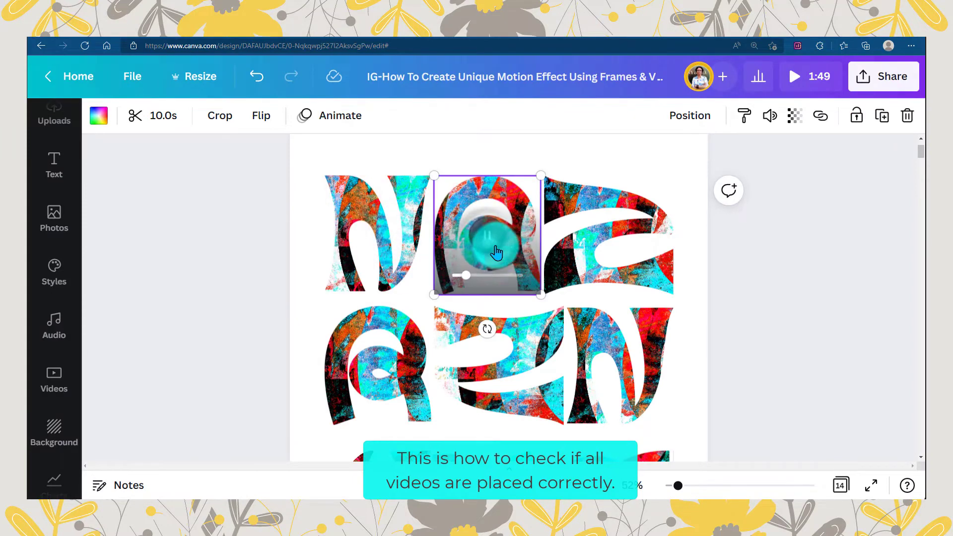
left_click(604, 249)
left_click(353, 392)
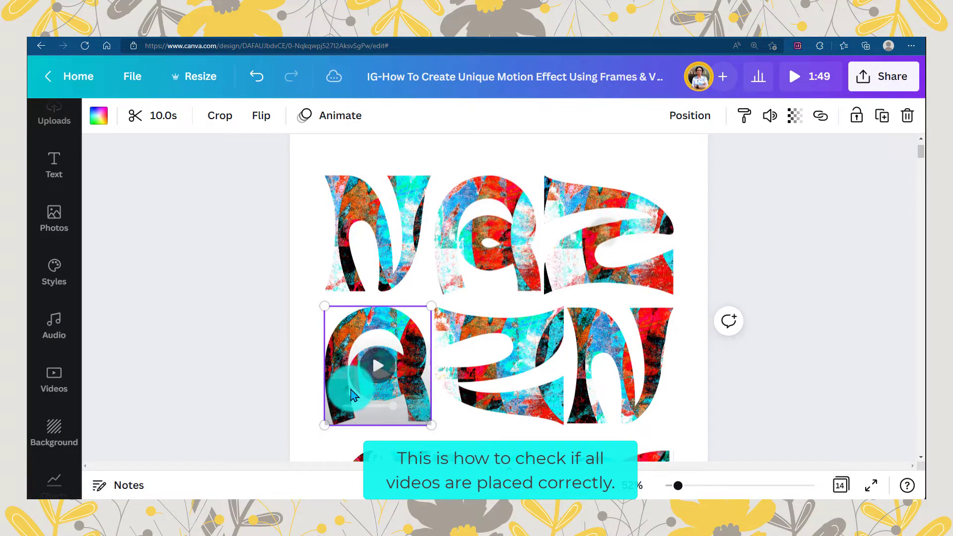
left_click(504, 368)
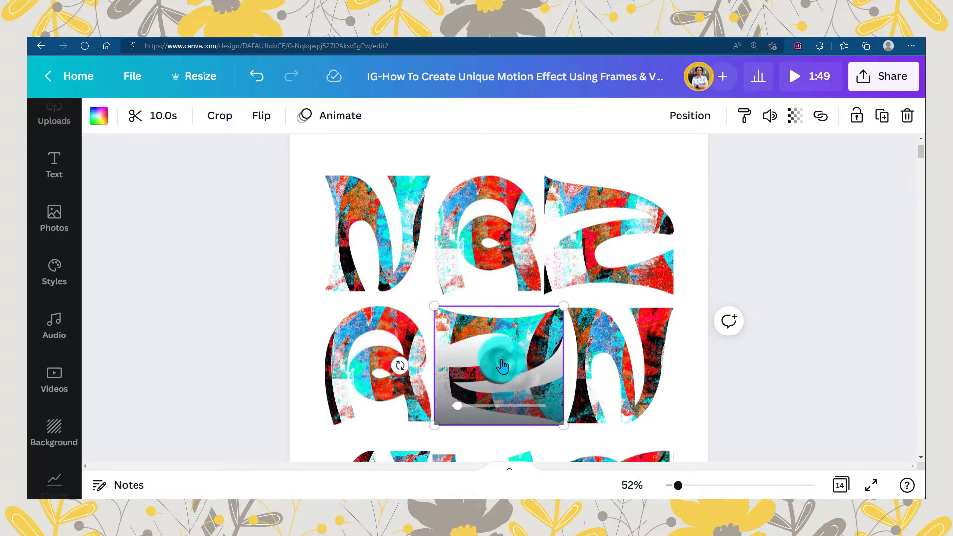
left_click(616, 372)
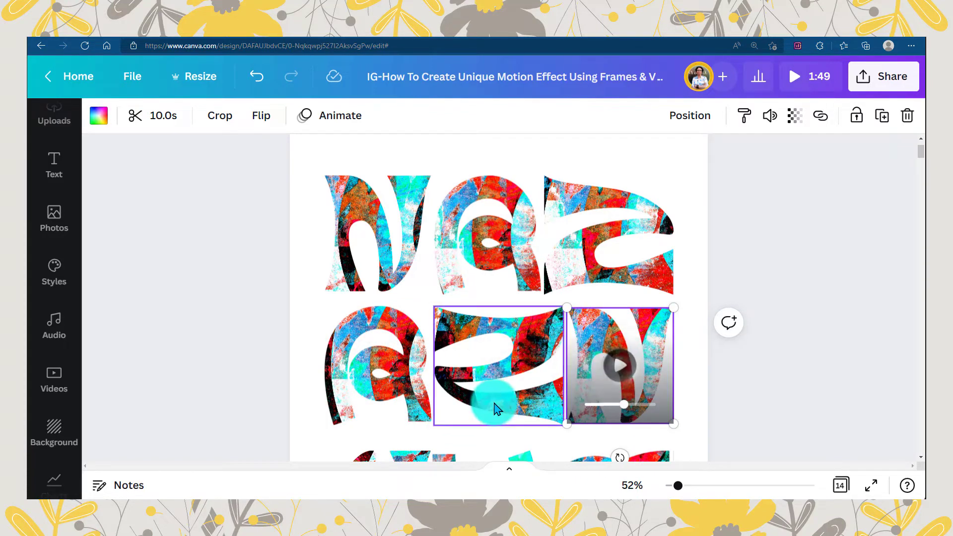
- Play the videos in the third row's three frames to check their placement
scroll(494, 408, "down", 3)
left_click(378, 382)
left_click(481, 381)
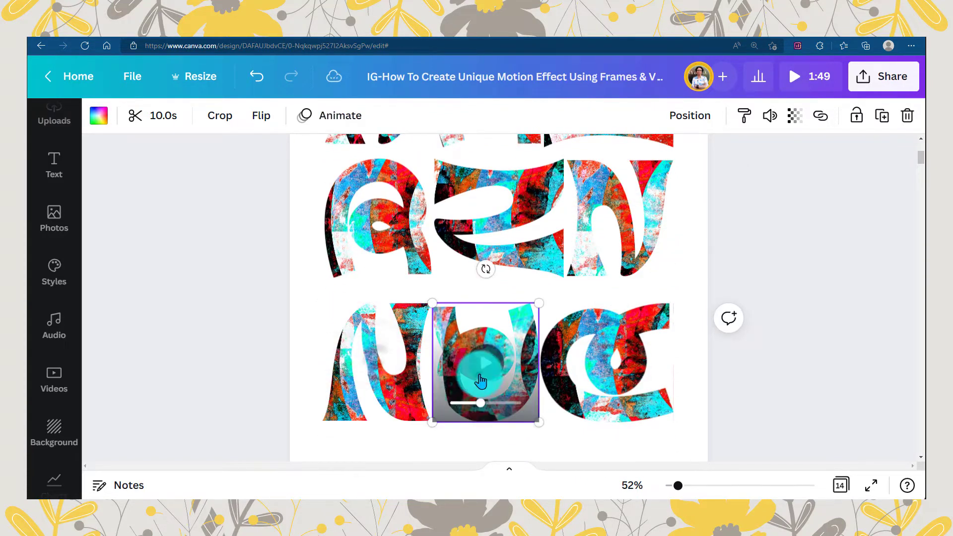
left_click(608, 367)
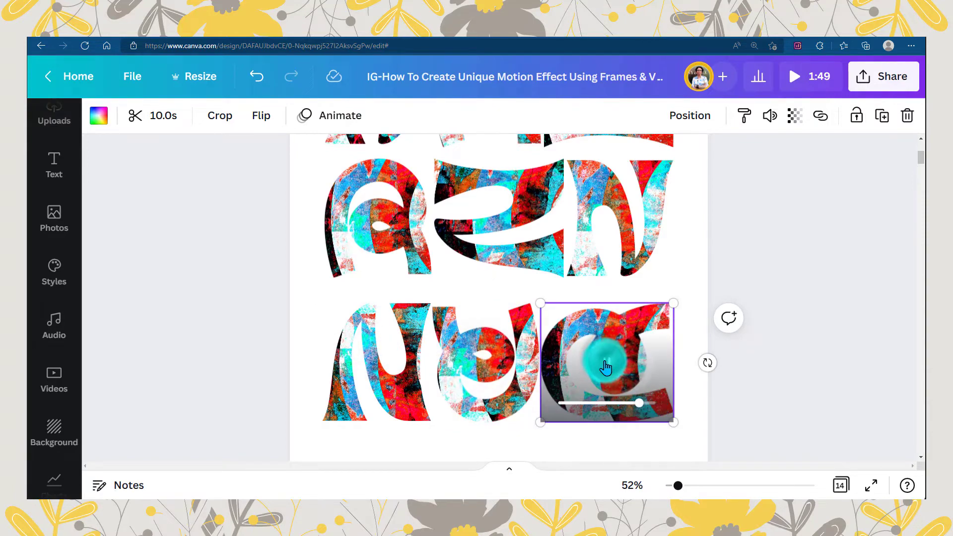
left_click(600, 439)
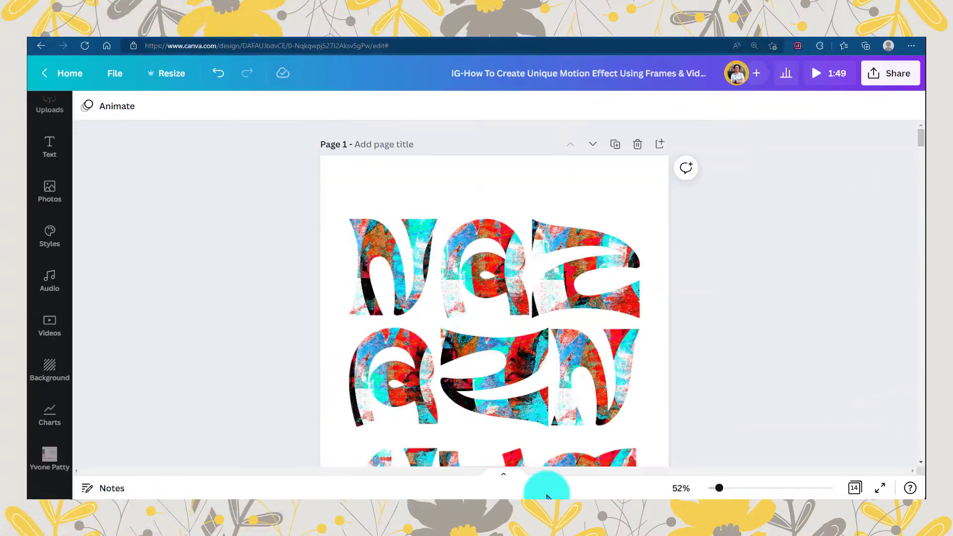
- Crop the first row's N, enlarging its video from the page's left edge to span all three rows
left_click_drag(719, 488, 717, 488)
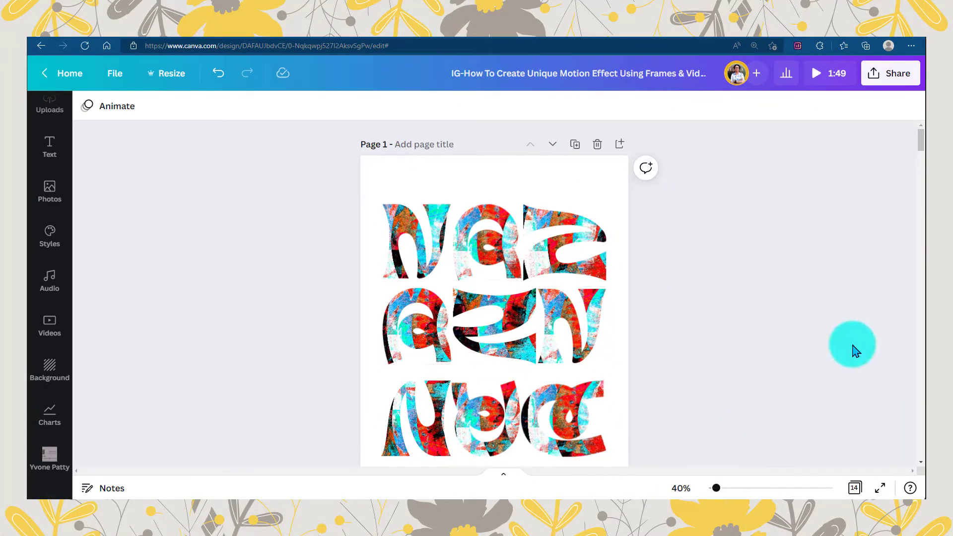
left_click_drag(920, 142, 922, 148)
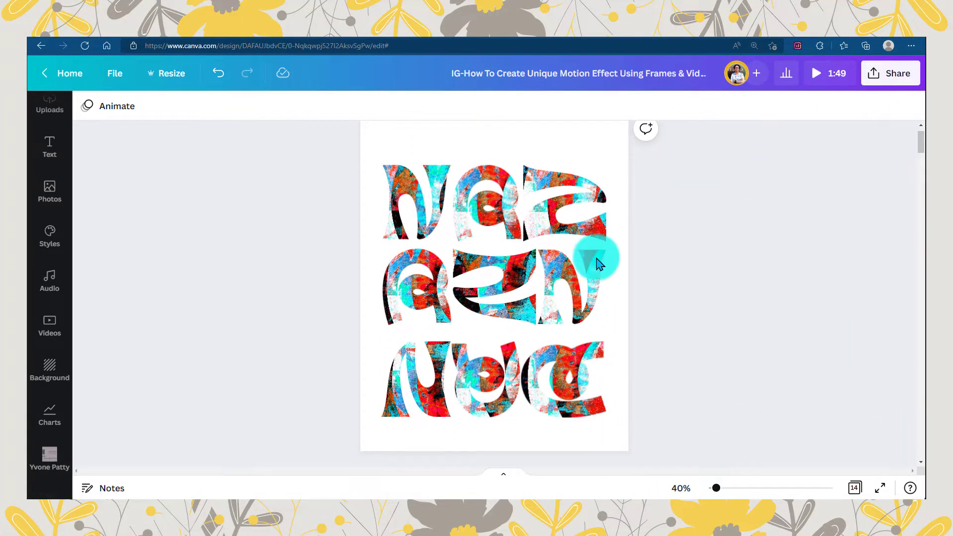
left_click(417, 199)
double_click(427, 195)
left_click_drag(351, 165, 343, 142)
left_click_drag(483, 240, 773, 462)
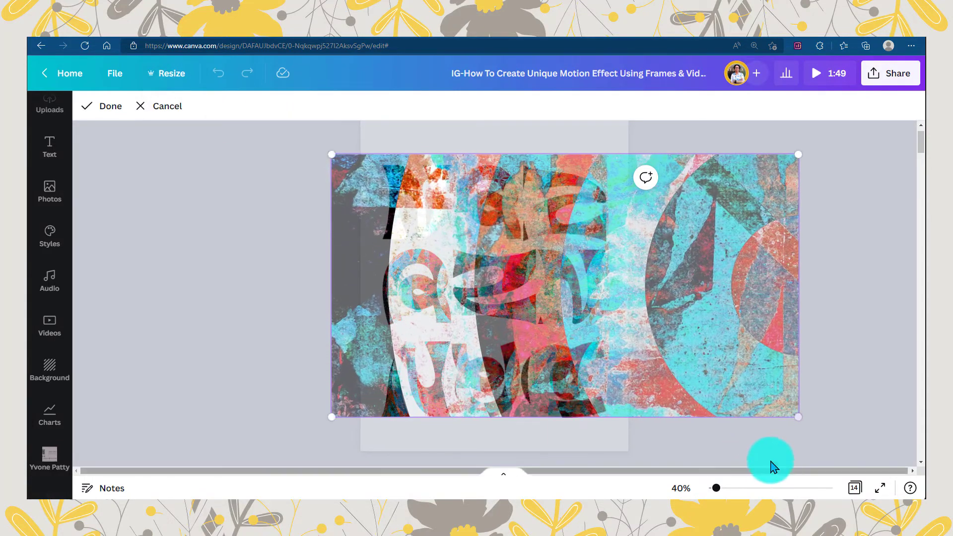
left_click_drag(334, 154, 407, 203)
left_click(109, 106)
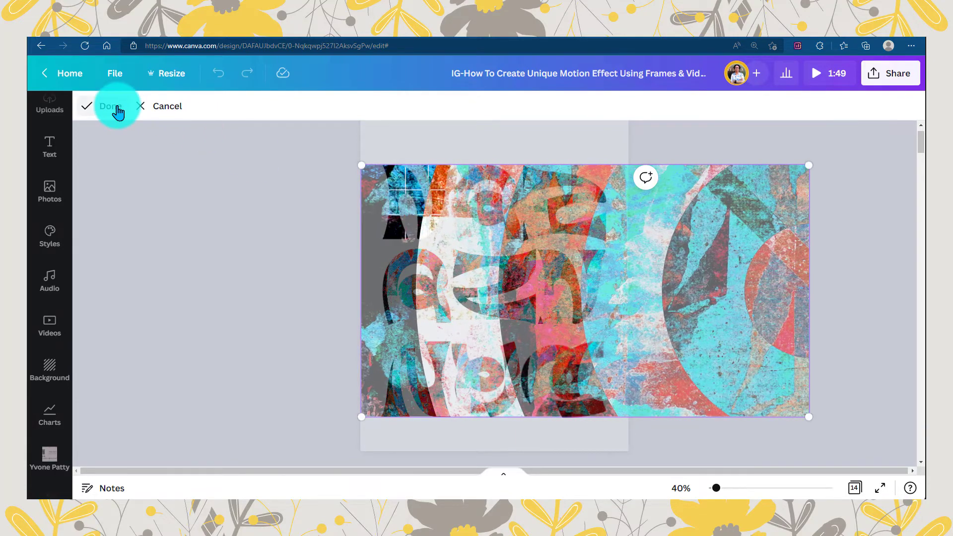
- Enlarge the video inside the first row's A frame so it covers the height of the whole letter grid
left_click(193, 106)
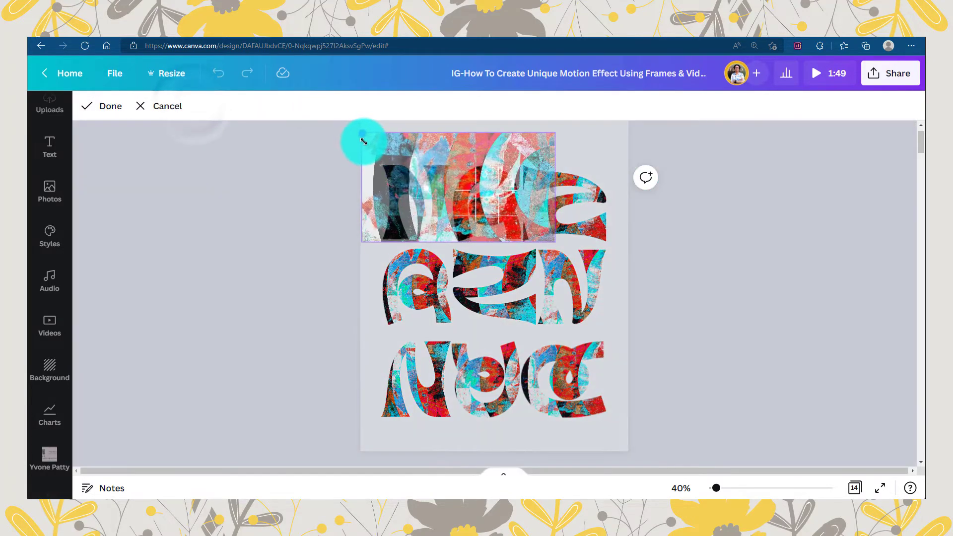
left_click_drag(555, 241, 840, 462)
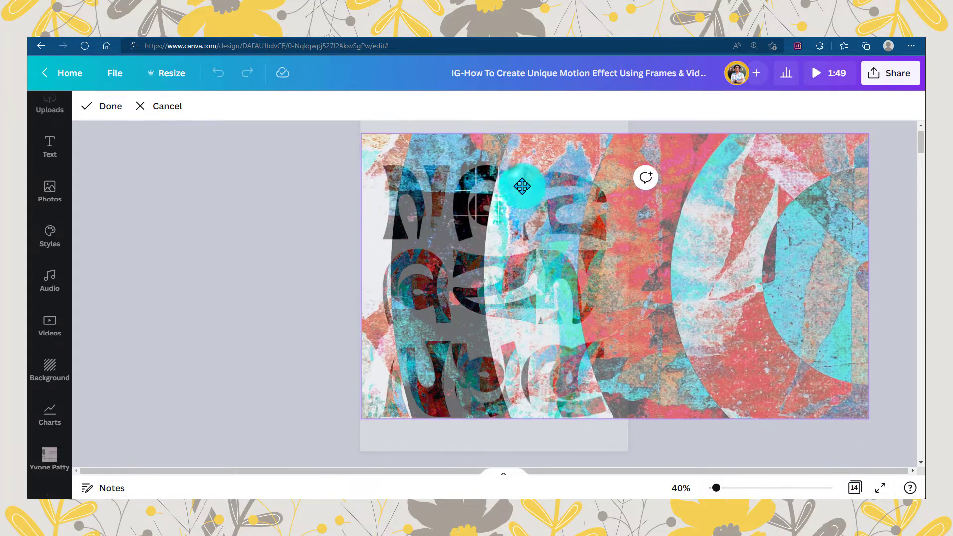
left_click_drag(522, 185, 516, 176)
left_click_drag(364, 131, 423, 188)
left_click_drag(500, 240, 431, 238)
left_click(101, 106)
- Crop the first row's sideways N, enlarging its video and shifting it over the letter grid
left_click(197, 106)
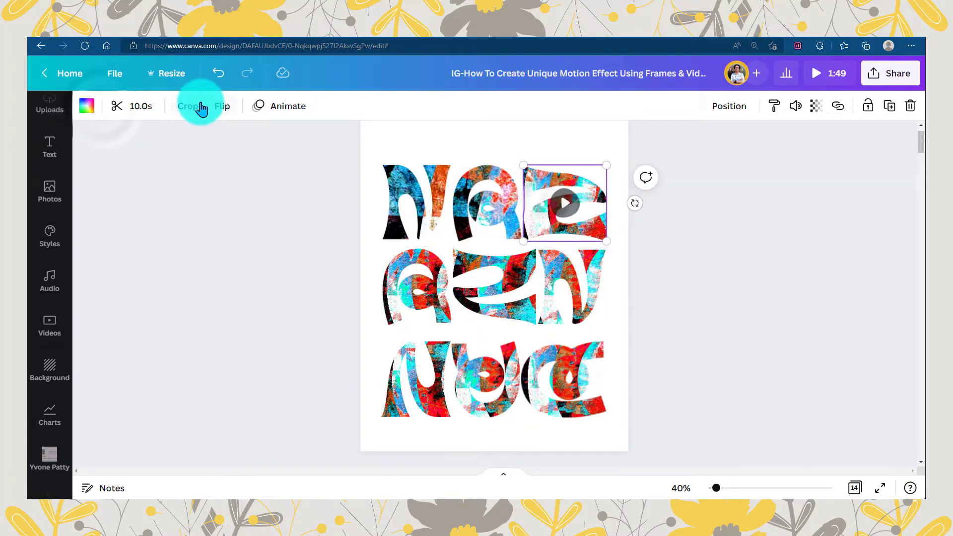
left_click_drag(496, 251, 234, 494)
left_click_drag(268, 272, 460, 325)
left_click(106, 106)
- Enlarge the video inside the second row's A frame to cover all three rows from the page's left edge
left_click(415, 291)
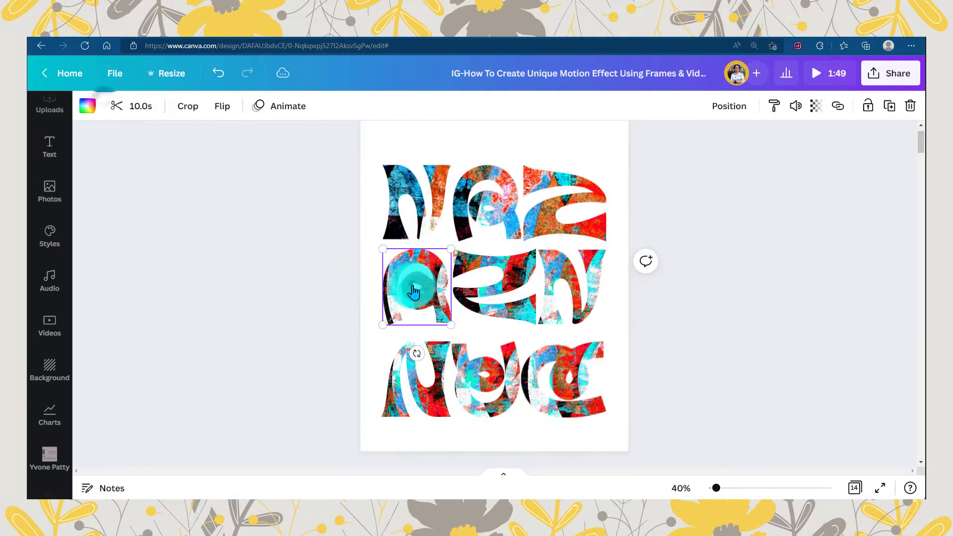
left_click(186, 105)
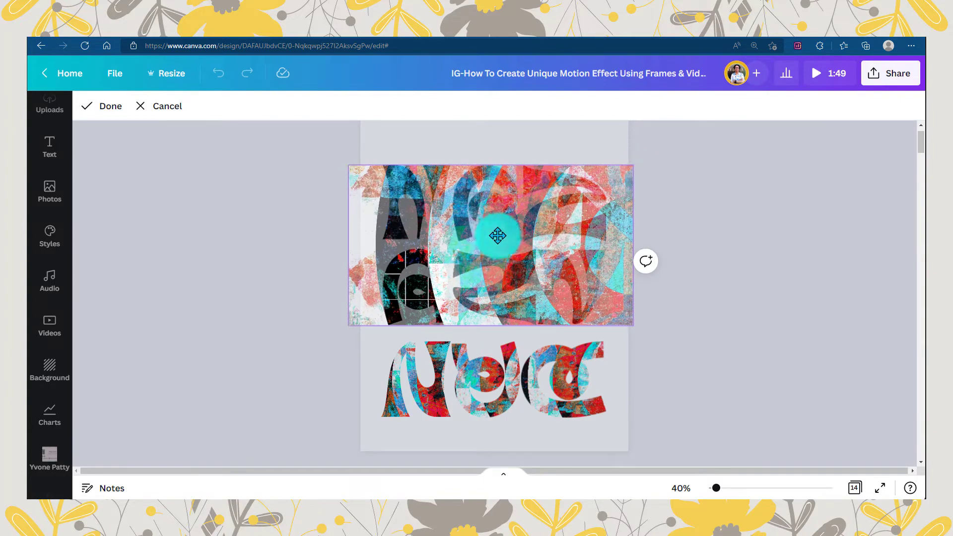
left_click_drag(681, 357, 802, 426)
left_click(106, 107)
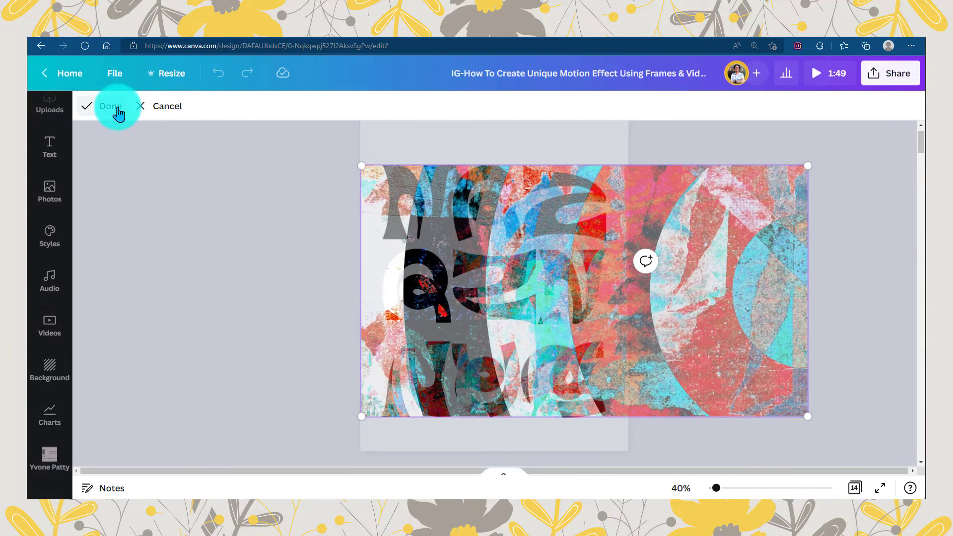
- Crop the second row's sideways N, enlarging and repositioning its video to cover the whole letter grid
left_click(185, 105)
left_click_drag(427, 249, 312, 111)
left_click_drag(349, 193, 439, 189)
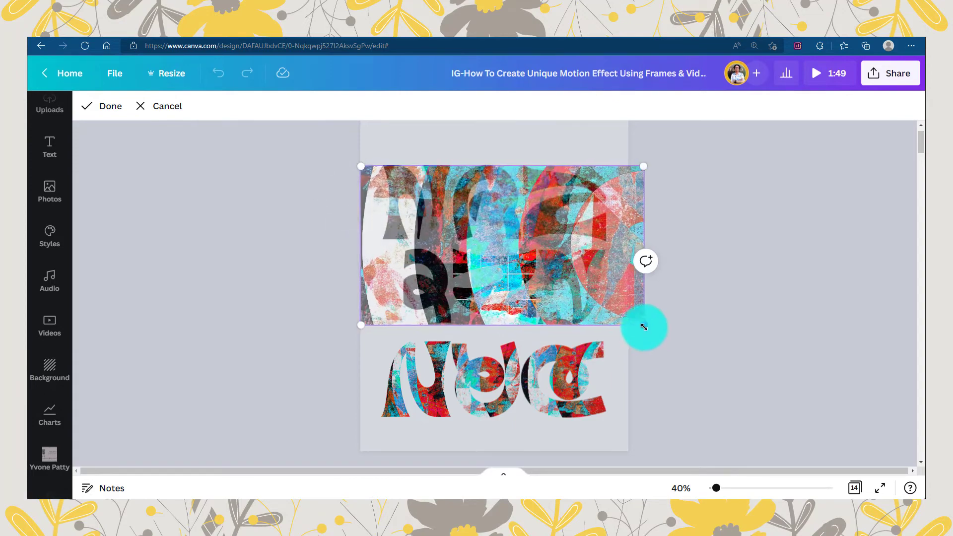
left_click_drag(643, 326, 792, 440)
left_click(124, 109)
- Enlarge the video inside the second row's last N frame so it spans all three rows
left_click(202, 120)
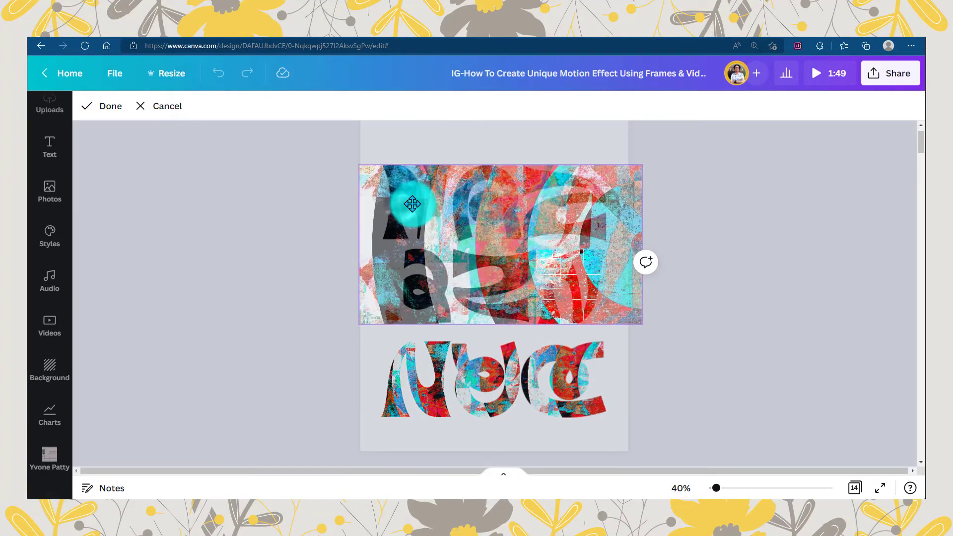
left_click_drag(698, 357, 805, 416)
left_click(117, 107)
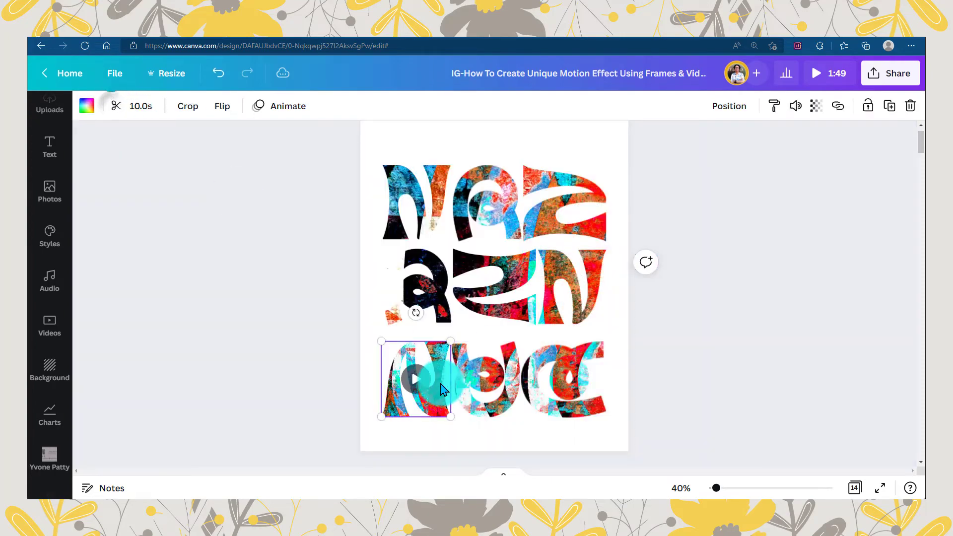
- Crop the third row's upside-down N, enlarging its video over the full grid and adjusting its position
double_click(425, 380)
left_click_drag(483, 341, 779, 142)
left_click_drag(562, 279, 571, 274)
left_click(121, 114)
- Enlarge the video inside the third row's upside-down A and align its side with the page's left edge
left_click(473, 358)
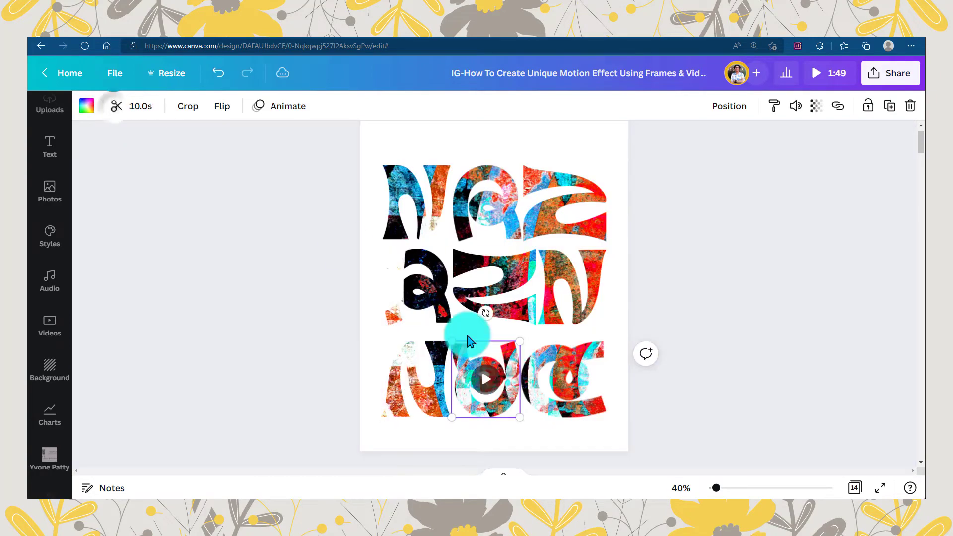
left_click(189, 112)
left_click_drag(416, 342, 152, 85)
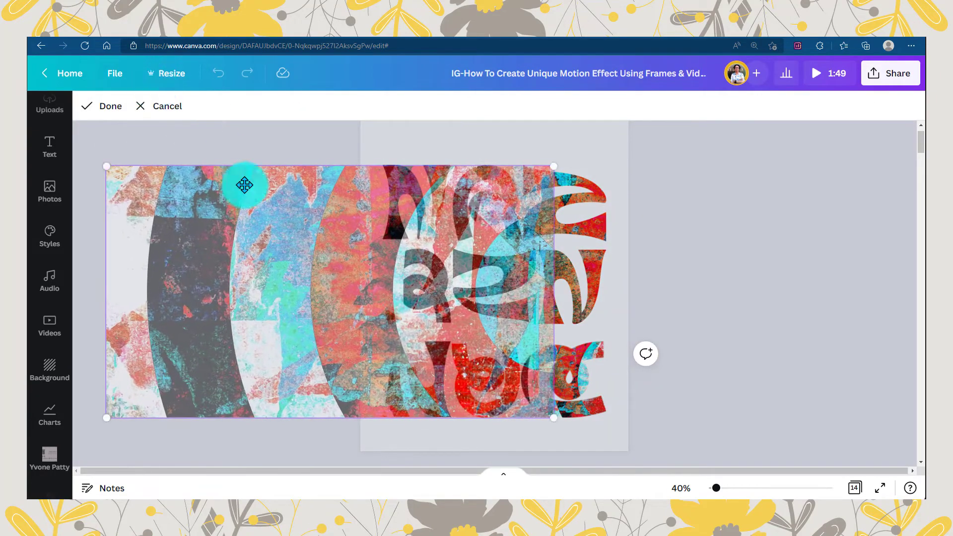
left_click_drag(245, 185, 505, 183)
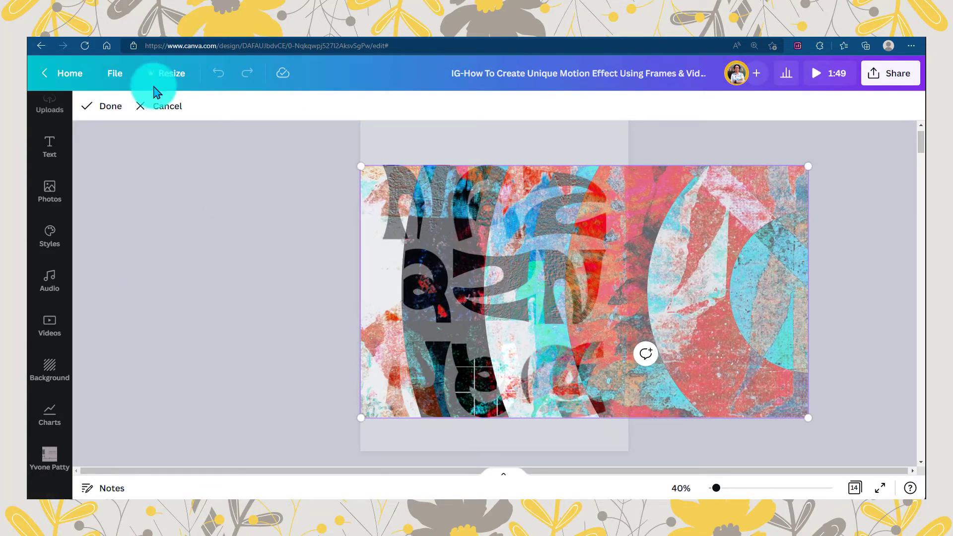
left_click(110, 106)
- Crop the third row's sideways A, enlarging its video and shifting it to start at the page's left edge
left_click(560, 322)
left_click(188, 105)
left_click_drag(500, 344, 231, 82)
left_click_drag(262, 247, 459, 247)
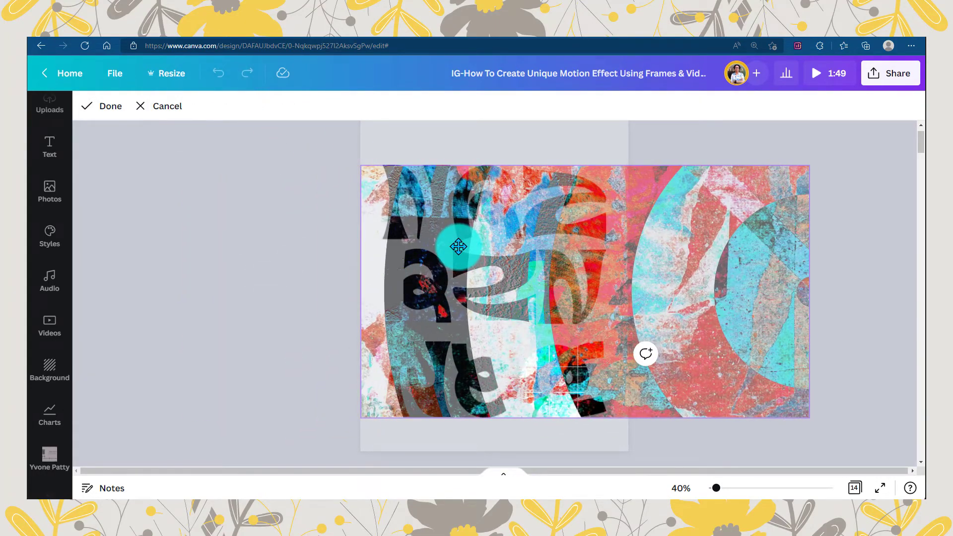
left_click(130, 119)
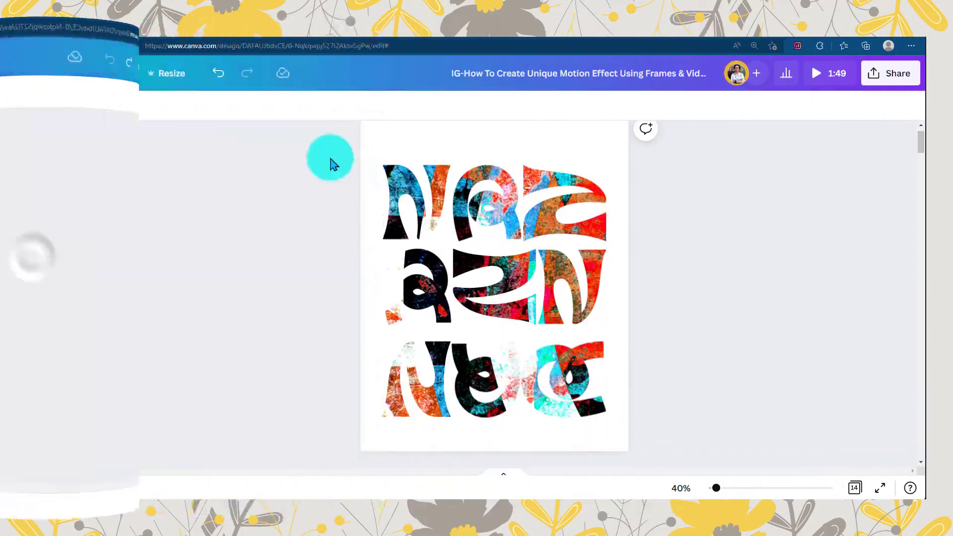
- Move the third row up to even out the row spacing and centre the whole letter grid on the page
left_click_drag(330, 159, 615, 414)
left_click_drag(546, 371, 591, 181)
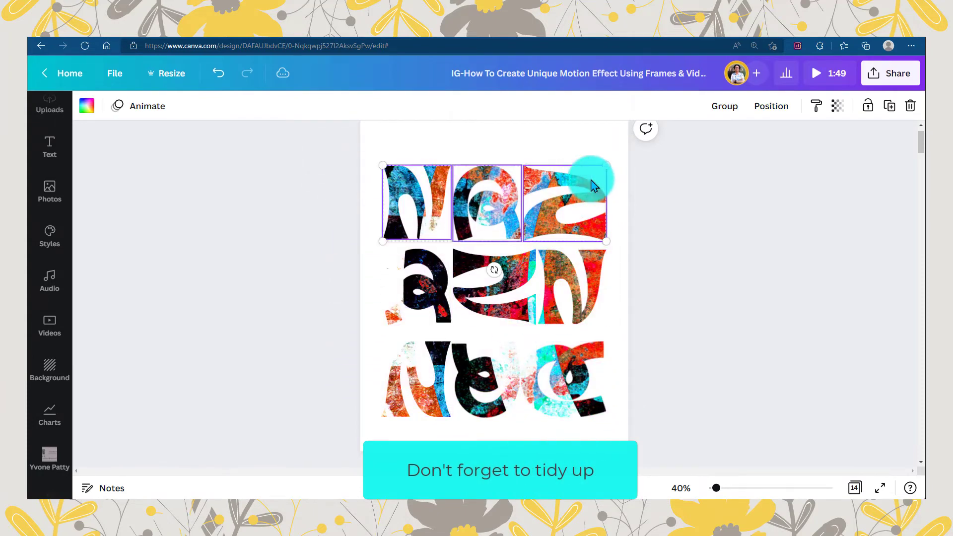
left_click_drag(354, 354, 582, 397)
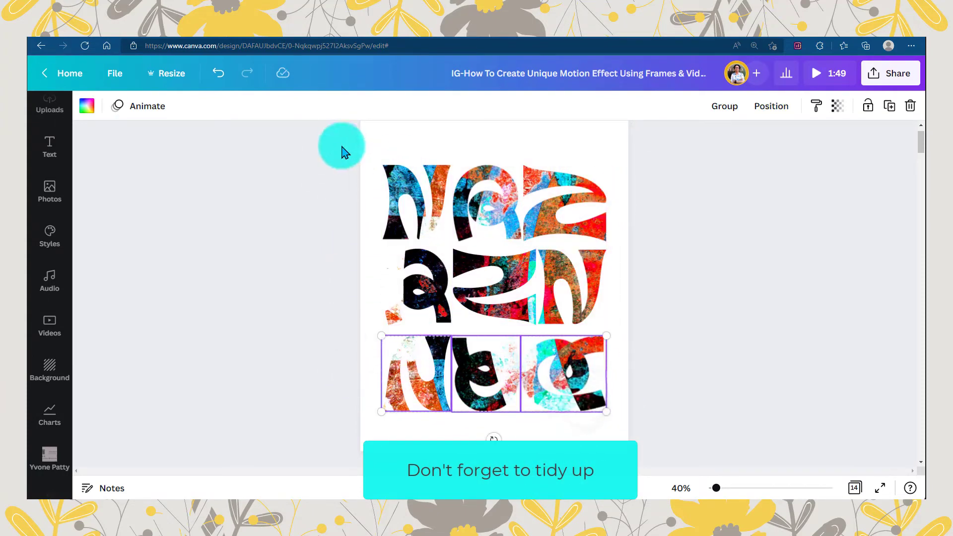
left_click_drag(342, 146, 447, 230)
left_click_drag(338, 379, 611, 397)
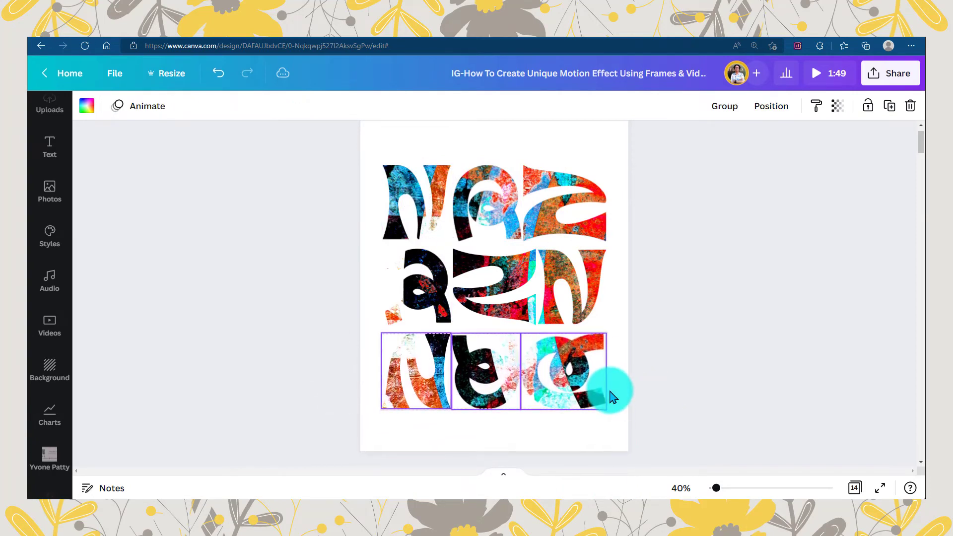
left_click_drag(348, 164, 580, 379)
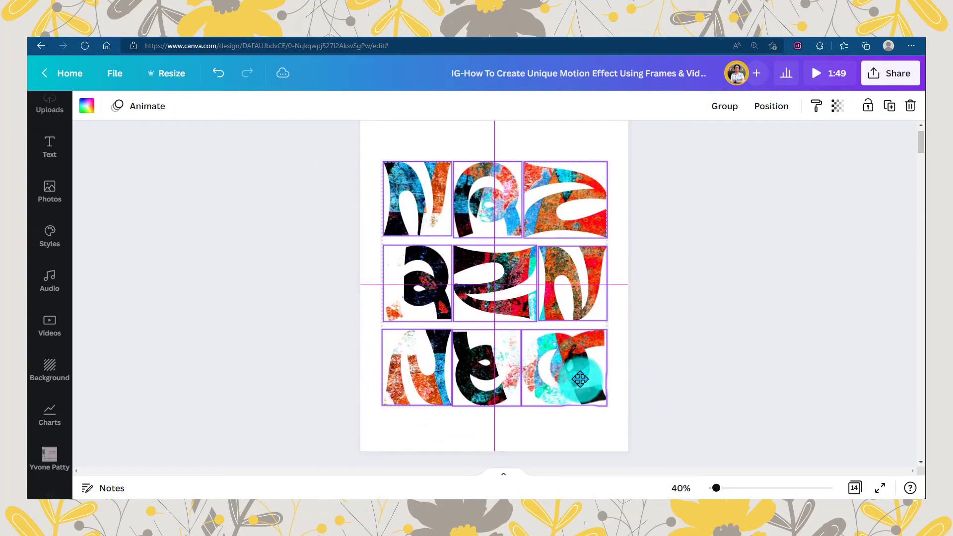
left_click(570, 430)
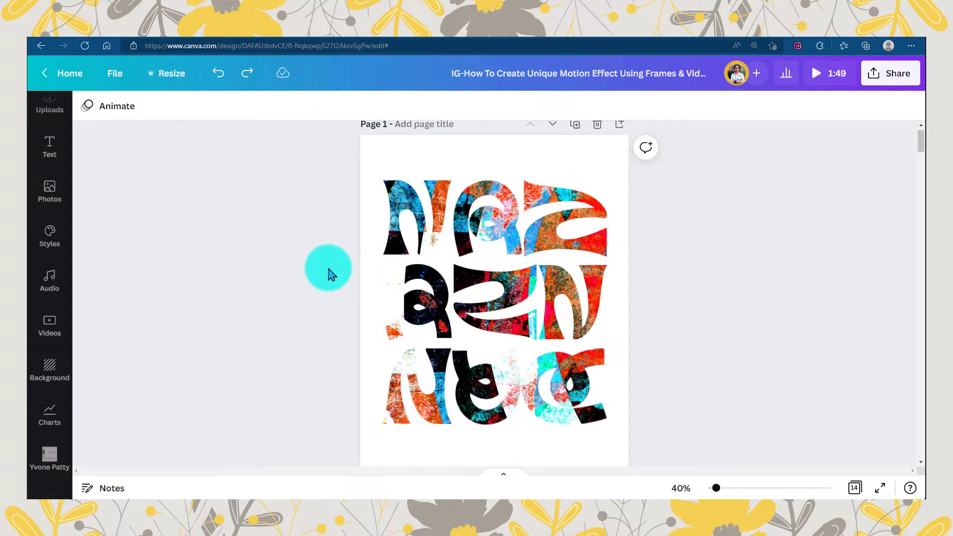
- Add a square shape over the centre of the letter grid
key("slash")
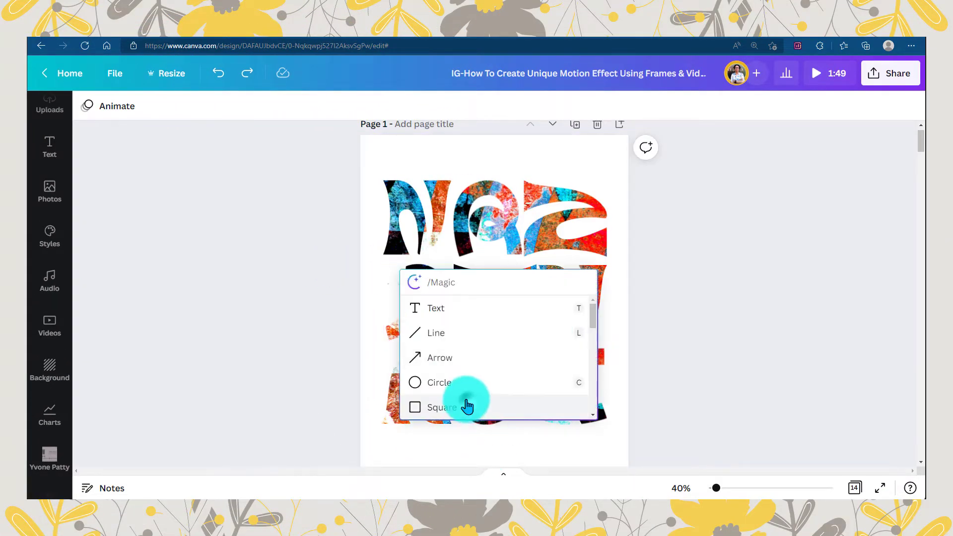
left_click(465, 403)
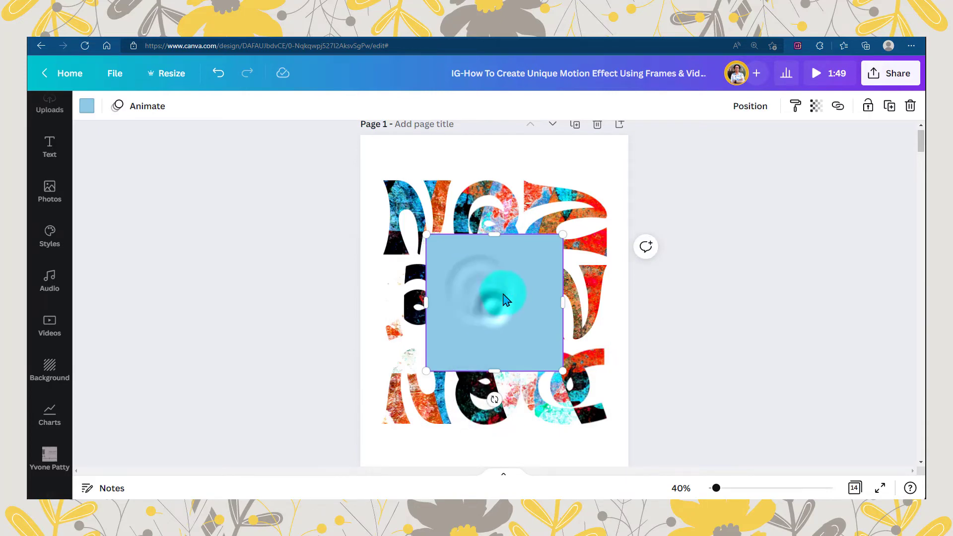
right_click(505, 299)
left_click(494, 298)
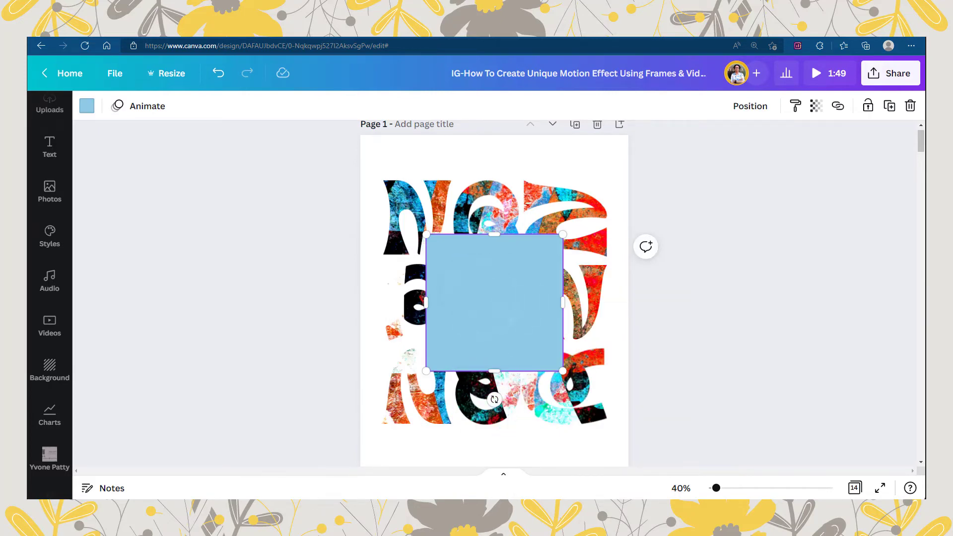
- Add a text box on the square and paste the quote "Everything you can imagine is real" into it
left_click(513, 299)
key("t")
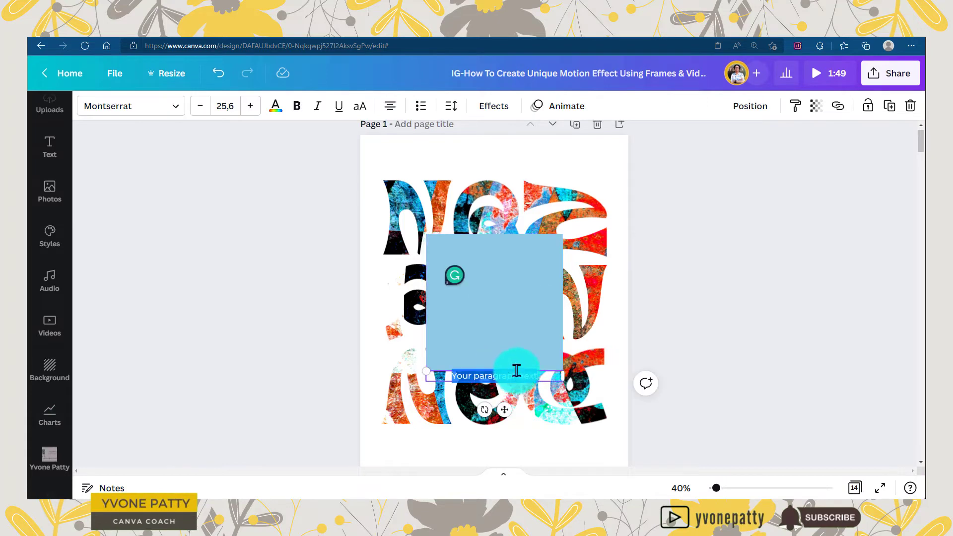
left_click_drag(520, 286, 517, 283)
right_click(501, 294)
left_click(528, 236)
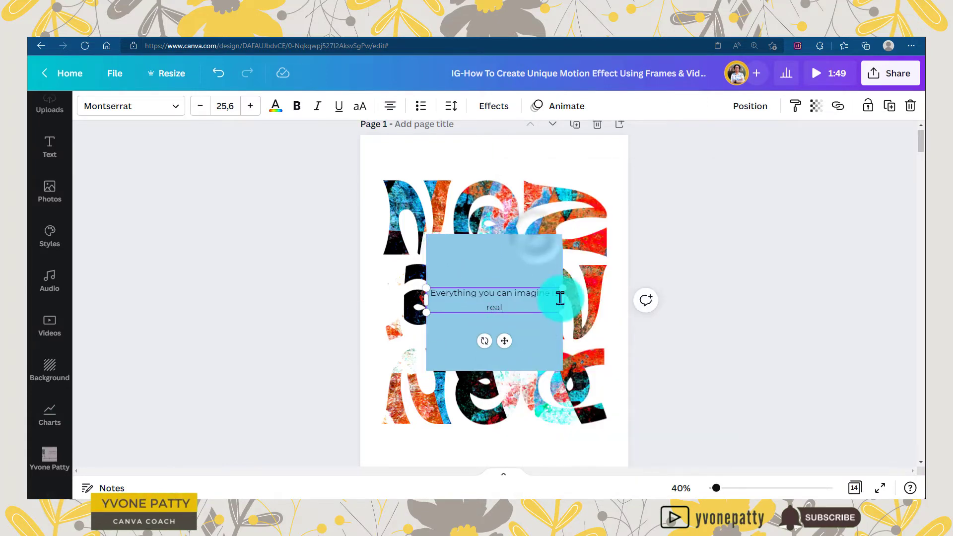
- Enlarge and narrow the quote to four lines at size 38,5 inside the square, and set its font to TAN Mignon
left_click_drag(564, 302, 543, 304)
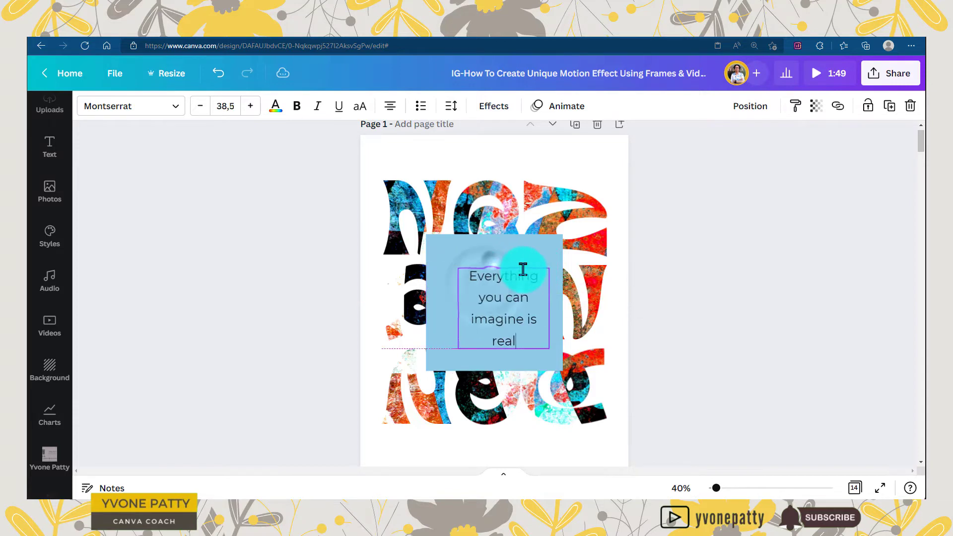
left_click_drag(523, 269, 510, 262)
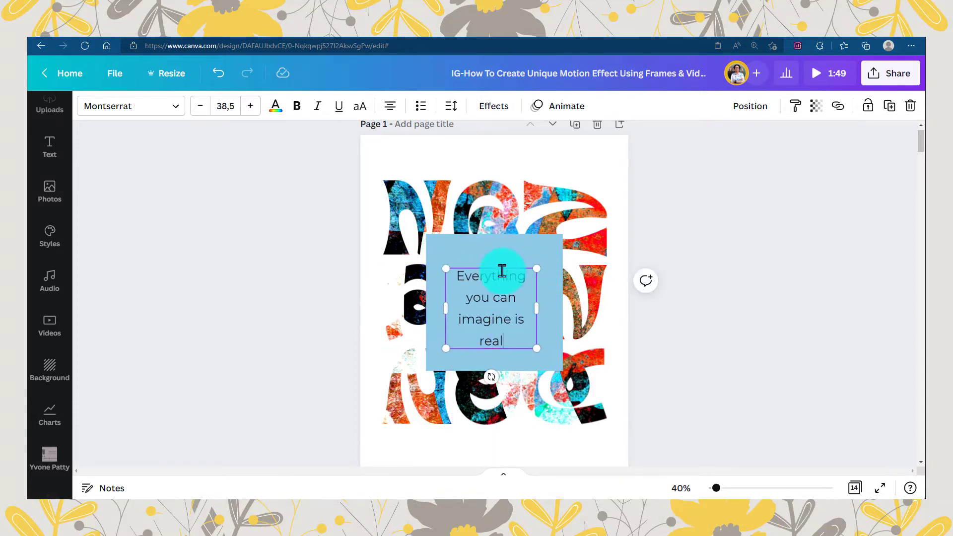
double_click(515, 335)
left_click(175, 106)
left_click(148, 266)
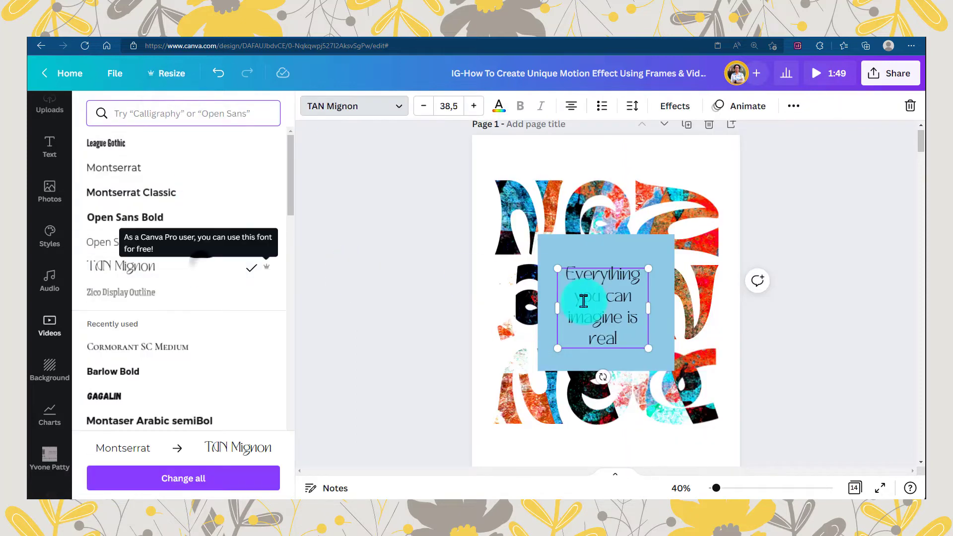
- Centre the quote within the blue square
left_click(584, 301)
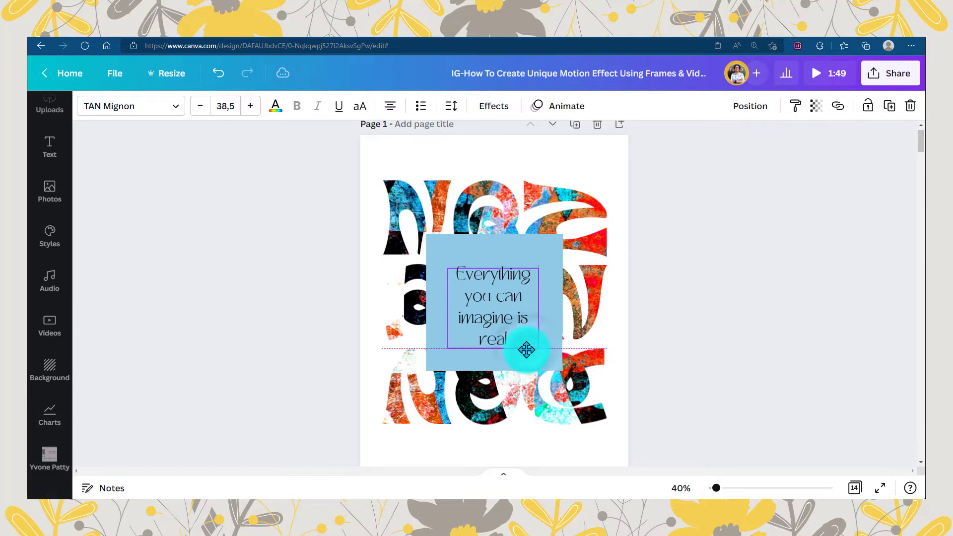
left_click(745, 119)
left_click(630, 247)
left_click(472, 251)
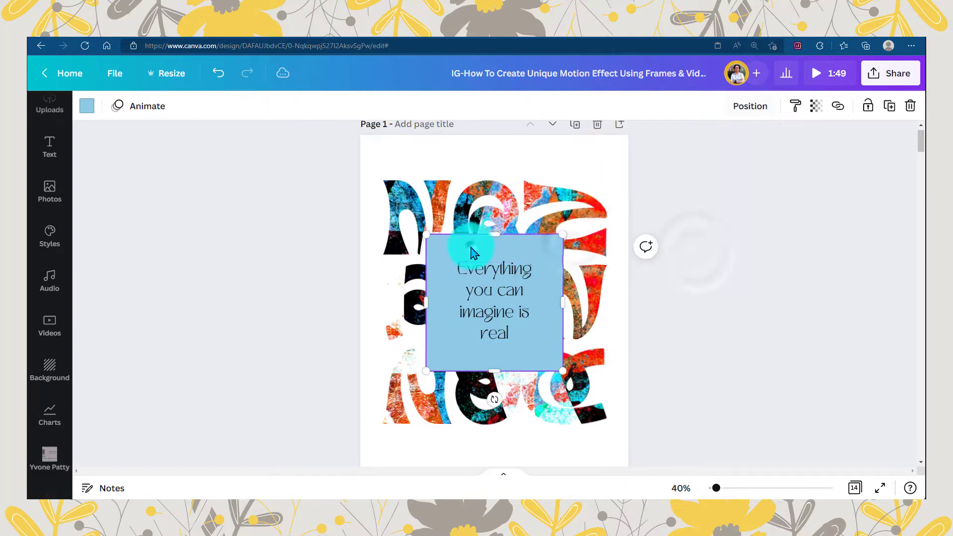
- Add a text box below the letter grid reading "Pablo Picasso"
left_click(519, 435)
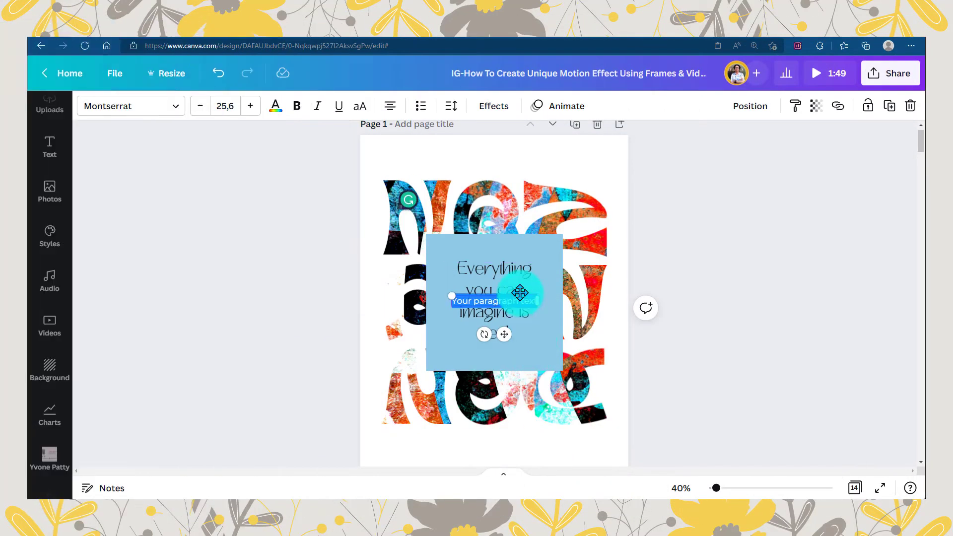
left_click_drag(520, 293, 522, 443)
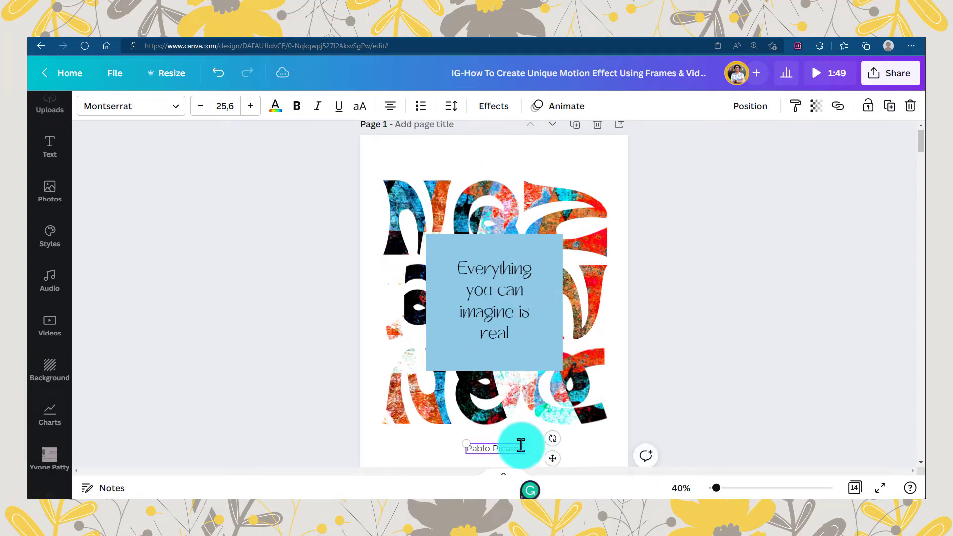
left_click(586, 448)
left_click(510, 448)
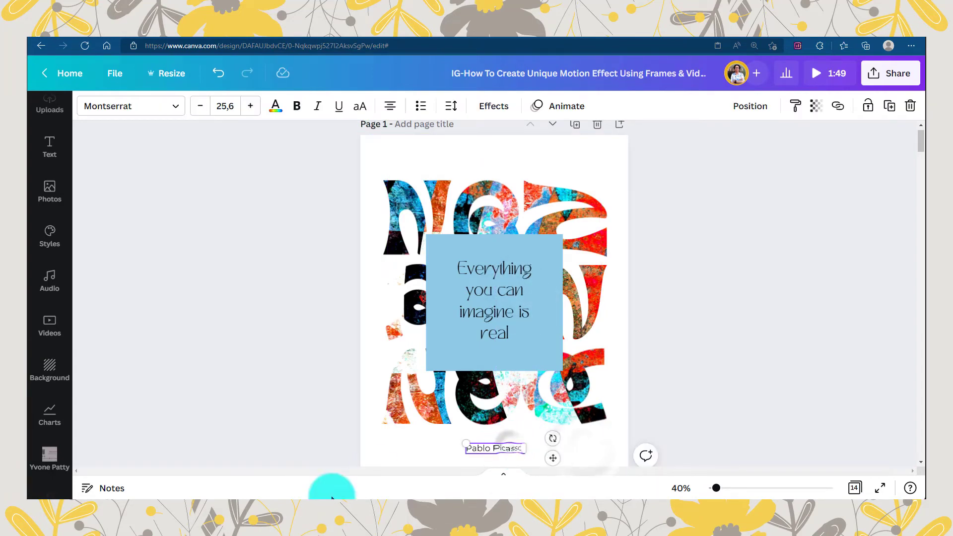
- Find the Zico fonts and set the "Pablo Picasso" caption to Zico Display Black
scroll(473, 238, "down", 1)
left_click(170, 106)
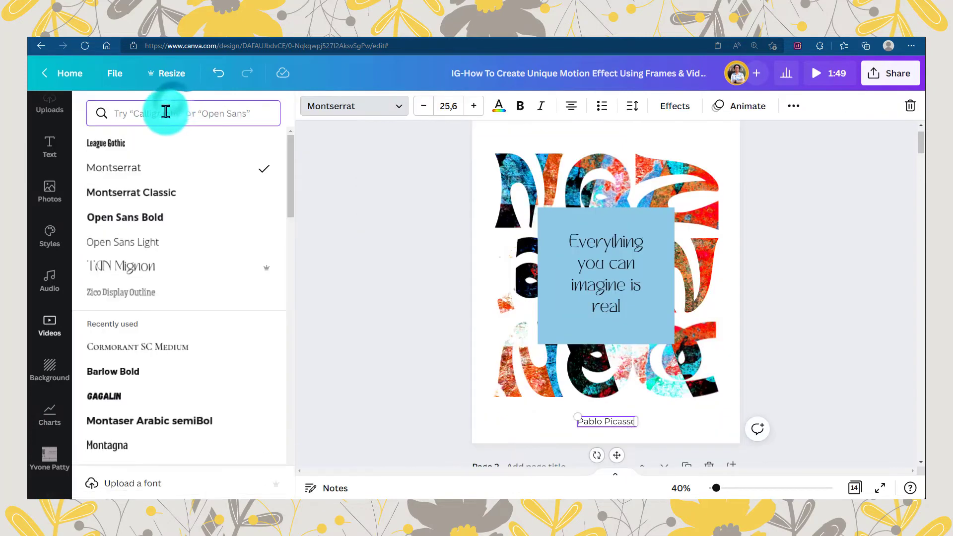
left_click(165, 112)
type("zico")
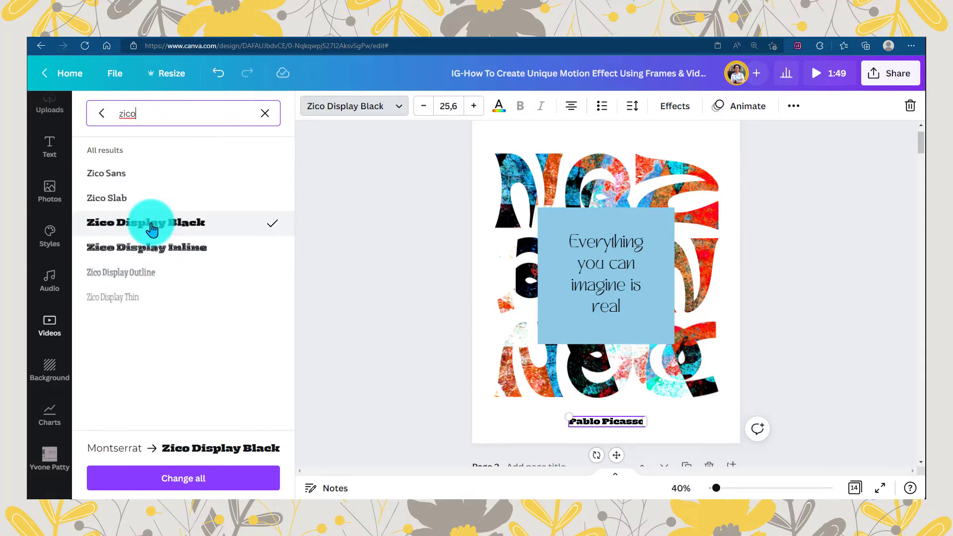
left_click(134, 198)
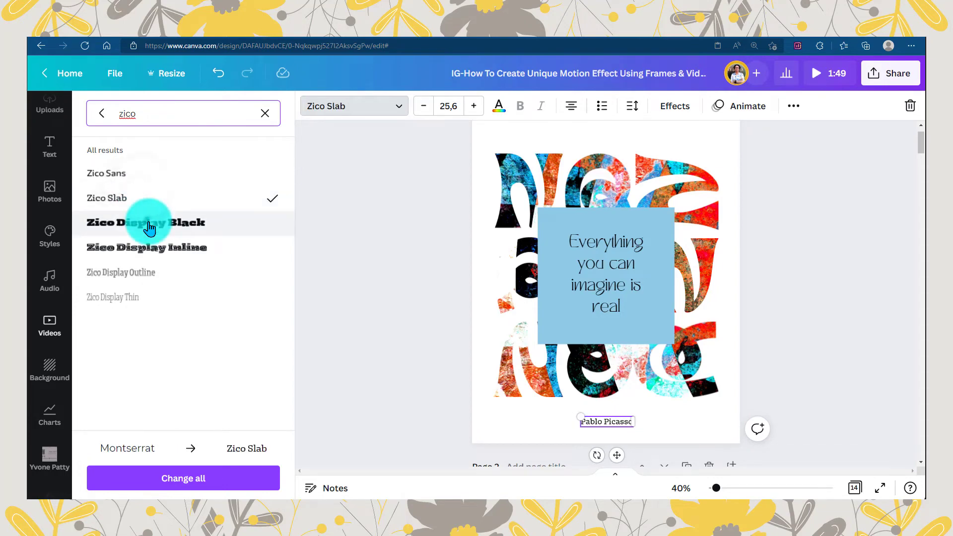
left_click(135, 221)
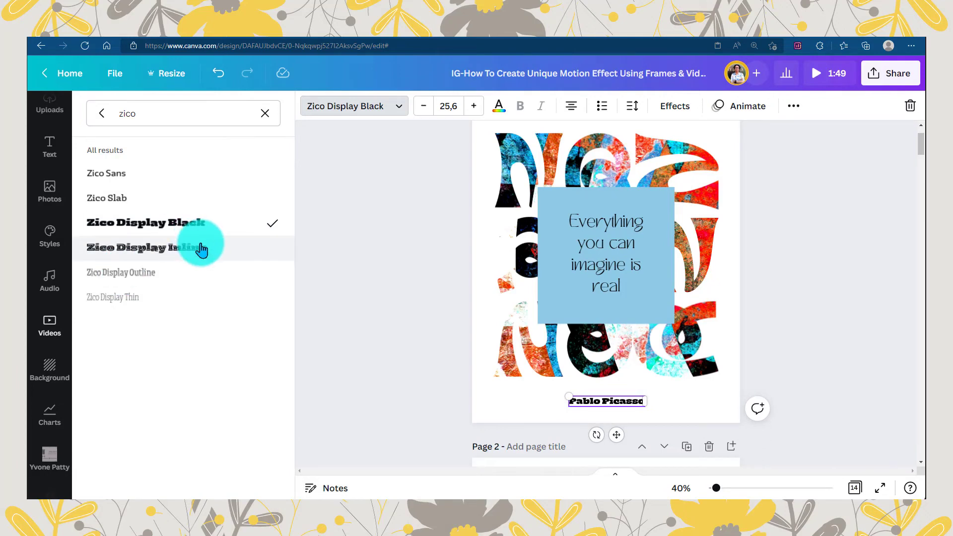
- Try the caption in Zico Display Outline at size 42,7, then undo back to Zico Display Black
left_click(194, 272)
mouse_move(563, 392)
left_mouse_down()
mouse_move(591, 396)
mouse_move(563, 382)
left_mouse_up()
left_click(597, 401)
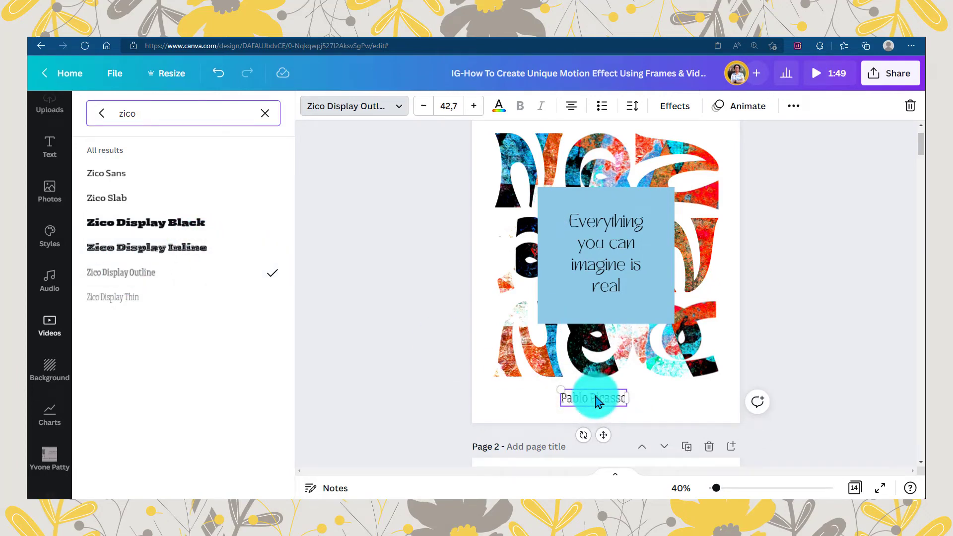
left_click(218, 73)
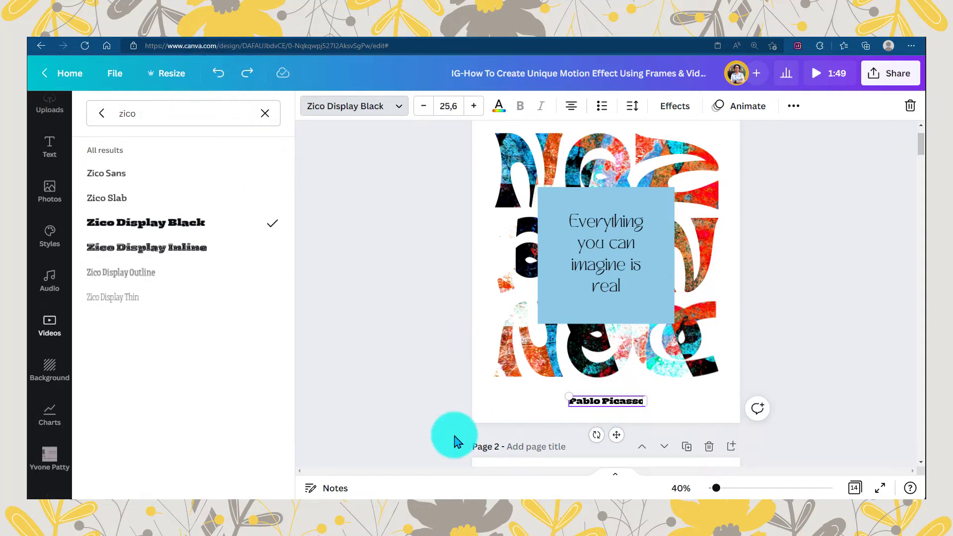
- Set the "Pablo Picasso" caption's letter spacing to 55
left_click(633, 106)
left_click_drag(653, 170, 680, 169)
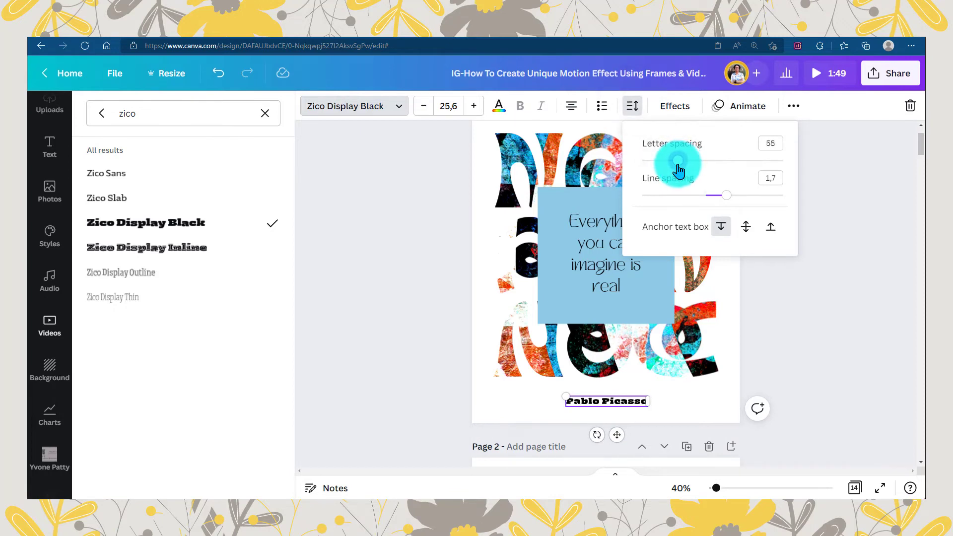
left_click(681, 402)
left_click(673, 292)
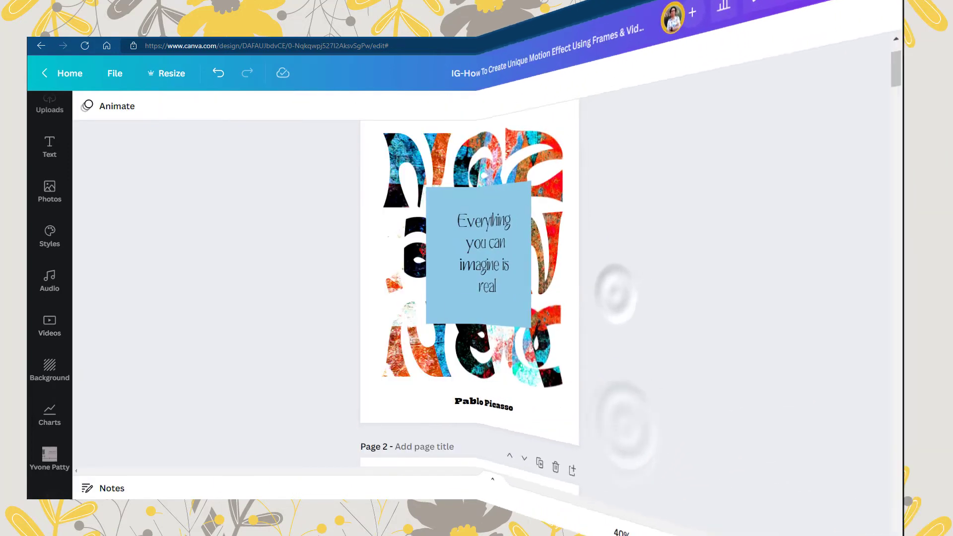
- Change the page background to black by sampling a dark area of the first letter's video
left_click(374, 402)
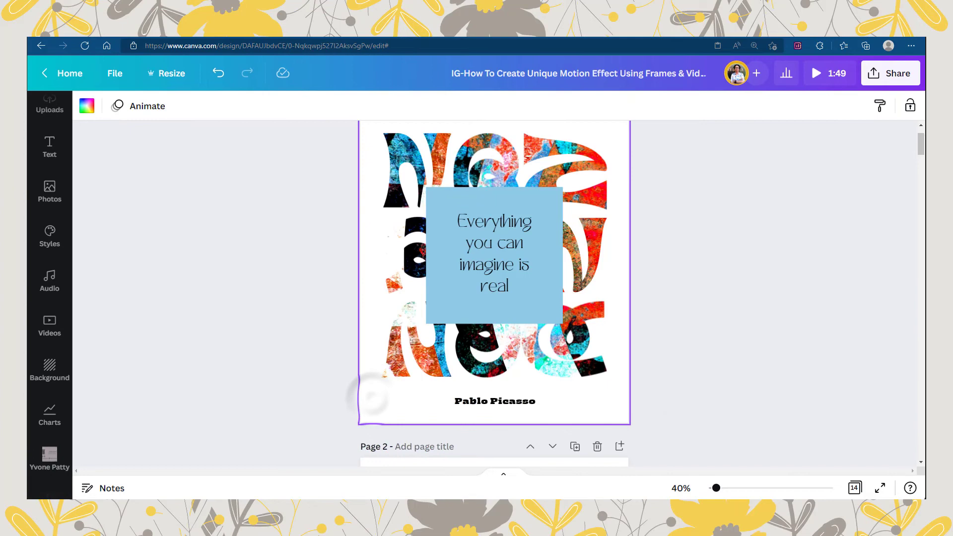
scroll(370, 396, "up", 1)
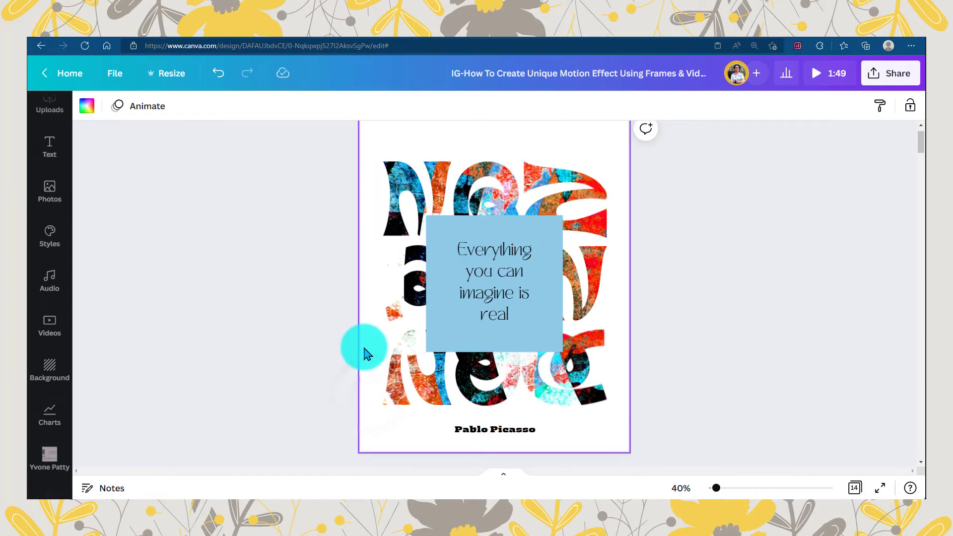
left_click(82, 108)
left_click(100, 170)
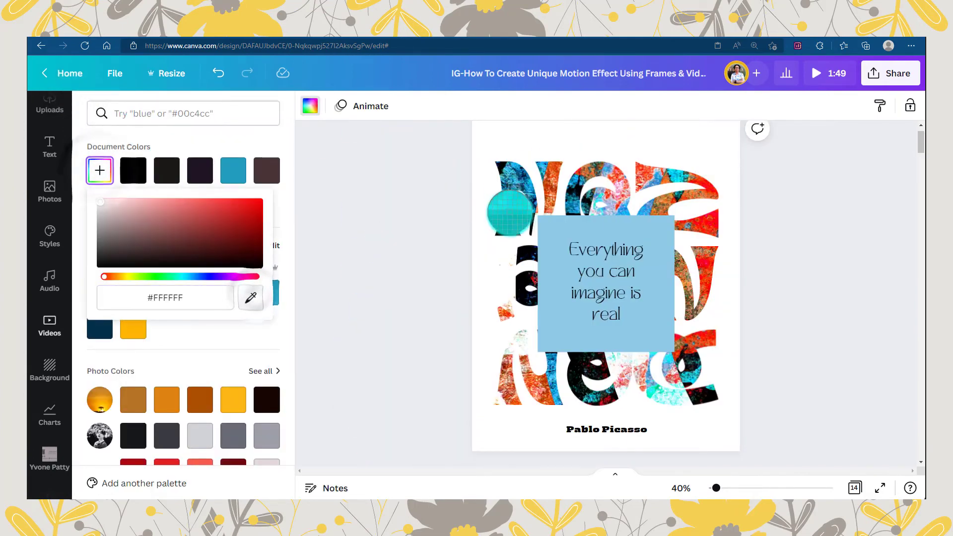
left_click(511, 213)
left_click(317, 308)
- Recolour the central square dark navy #001035 by sampling the first letter's artwork
left_click(550, 241)
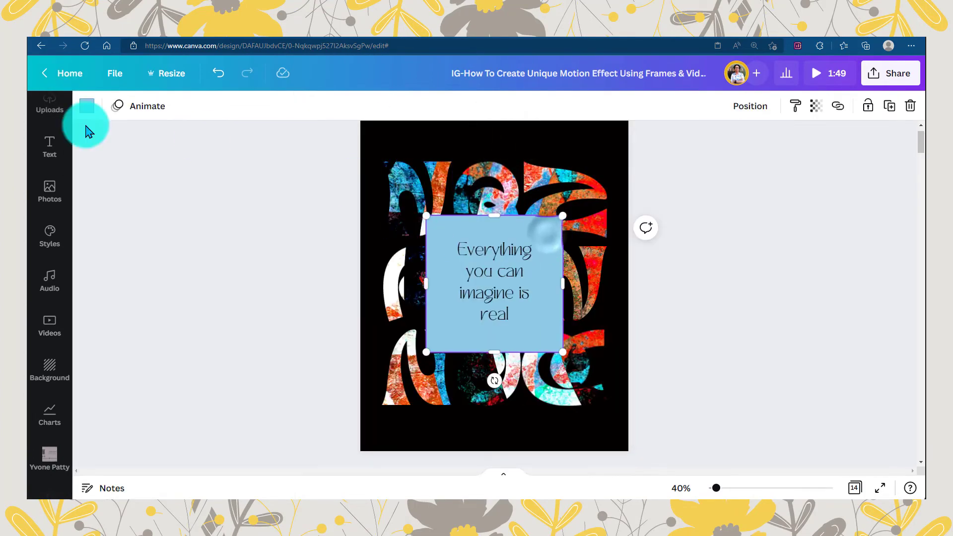
left_click(92, 106)
left_click(100, 170)
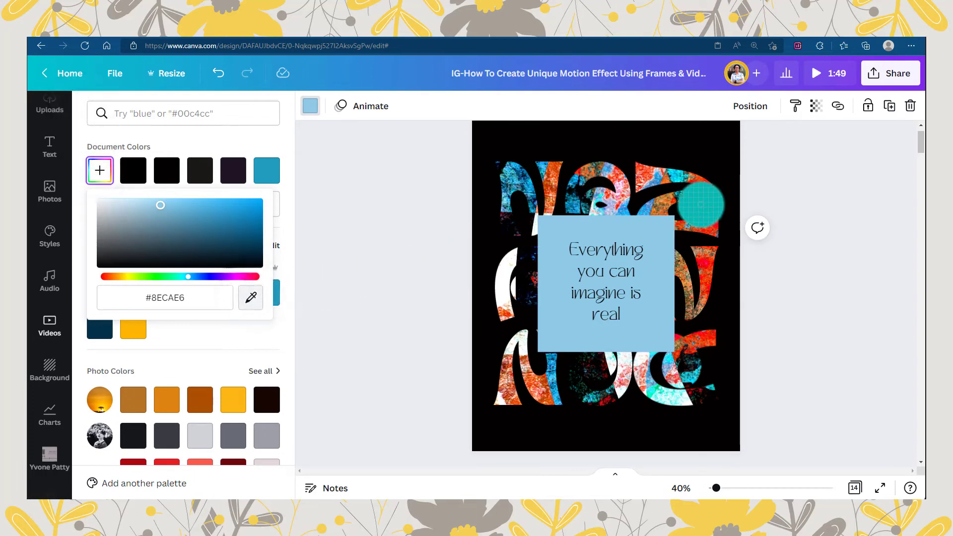
left_click(522, 179)
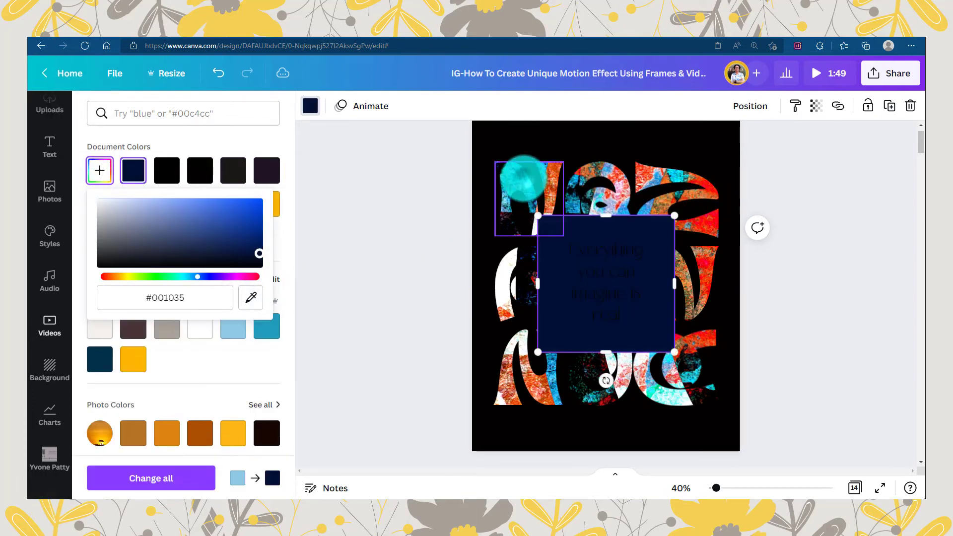
- Change the quote's text colour to white
left_click(610, 257)
left_click(271, 105)
left_click(104, 241)
left_click(663, 304)
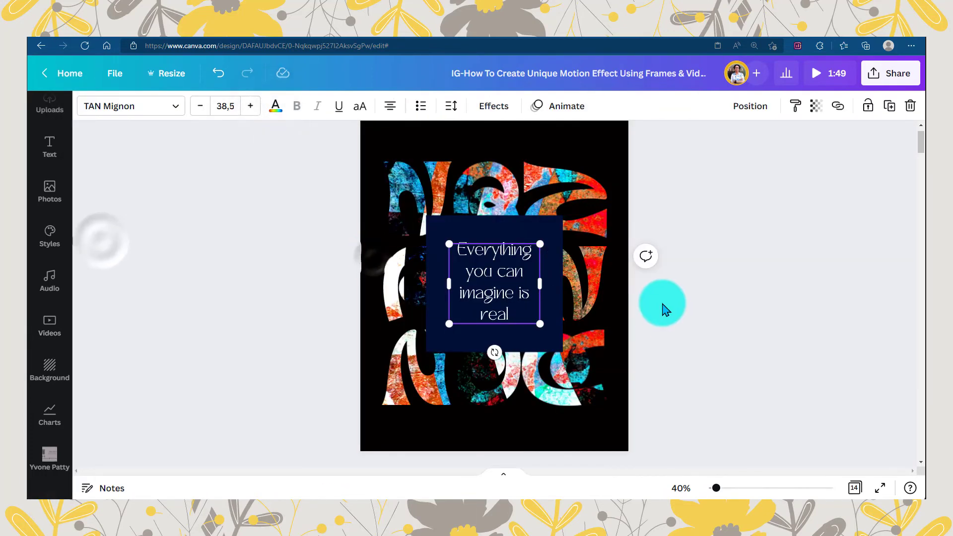
- Recolour the central square black by sampling the page background so it blends in
left_click(512, 230)
left_click(87, 106)
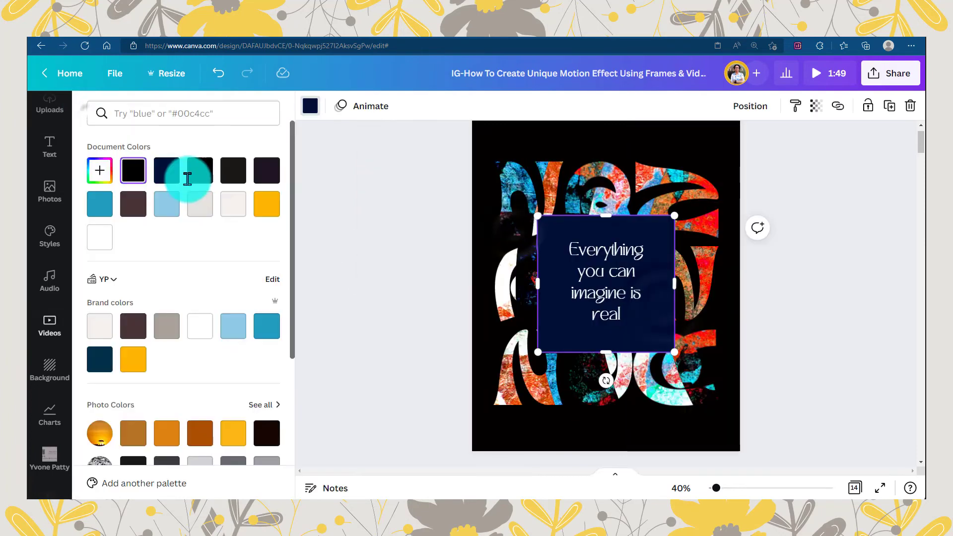
left_click(101, 171)
left_click(251, 297)
left_click(575, 135)
- Change the "Pablo Picasso" caption's text colour to off-white
left_click(511, 430)
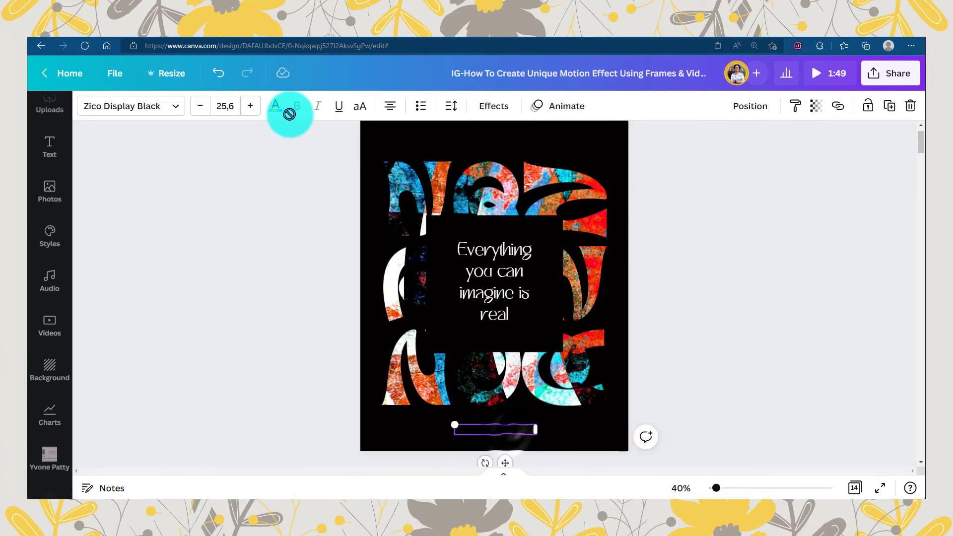
left_click(277, 107)
left_click(264, 208)
left_click(487, 416)
left_click(340, 390)
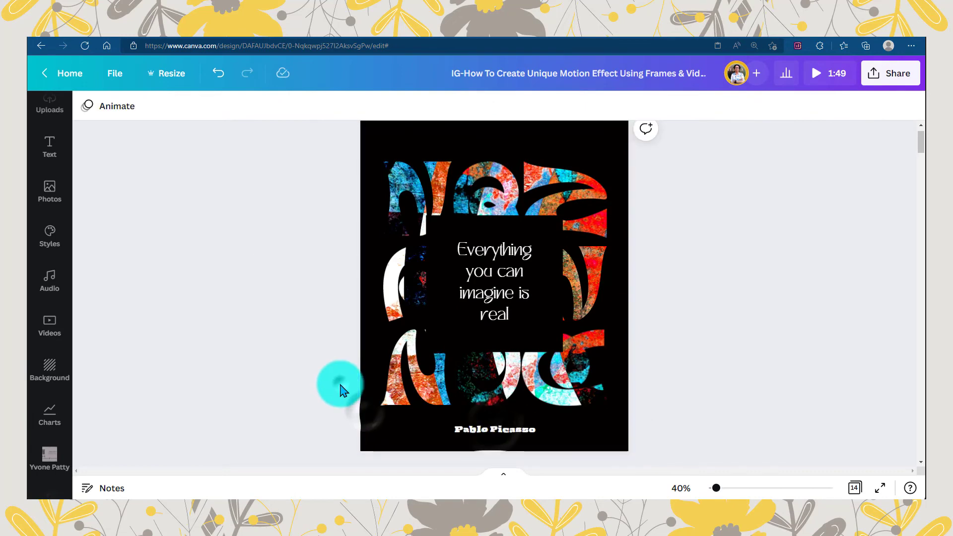
mouse_move(717, 488)
left_mouse_down()
mouse_move(736, 476)
mouse_move(717, 491)
left_mouse_up()
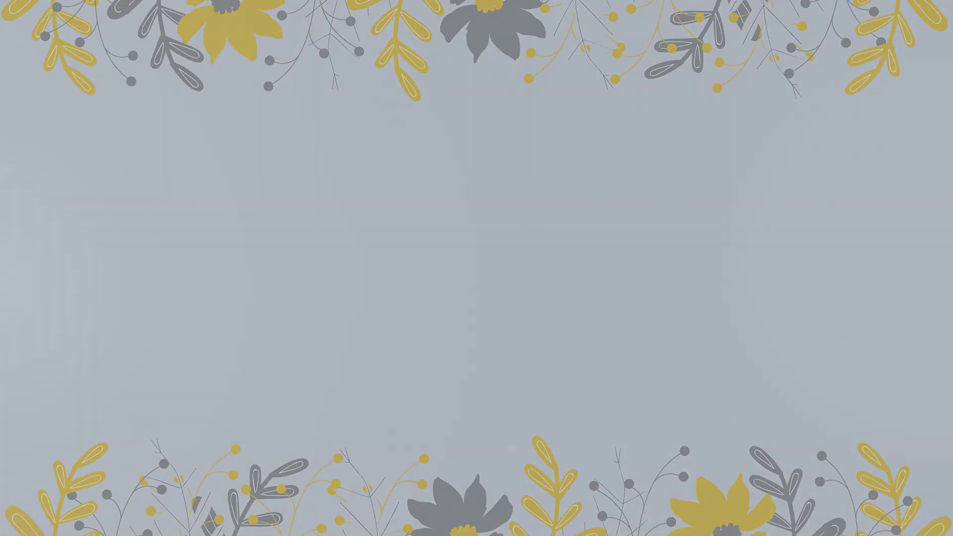